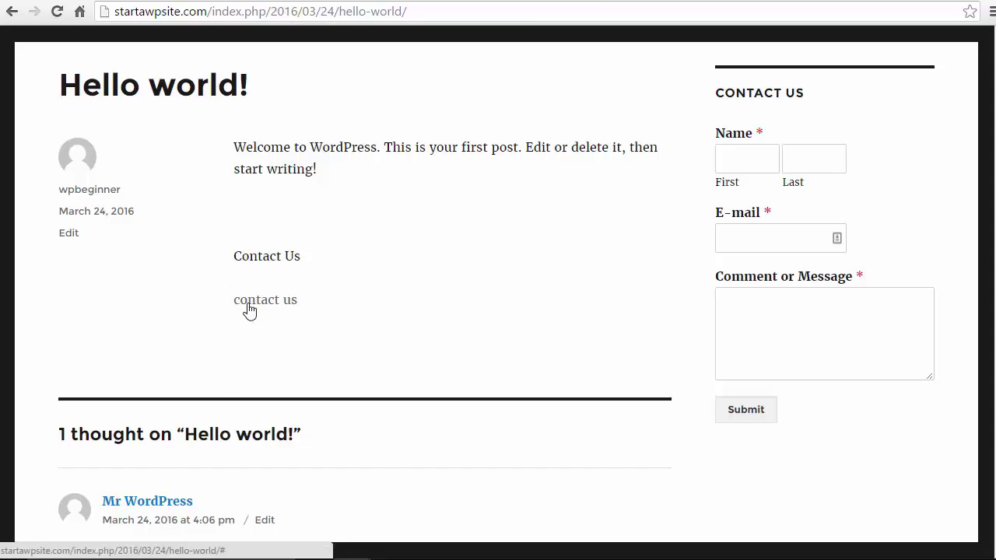
Step: Open the OptinMonster contact form popup from the tutorial post's 'contact us' link
click(249, 310)
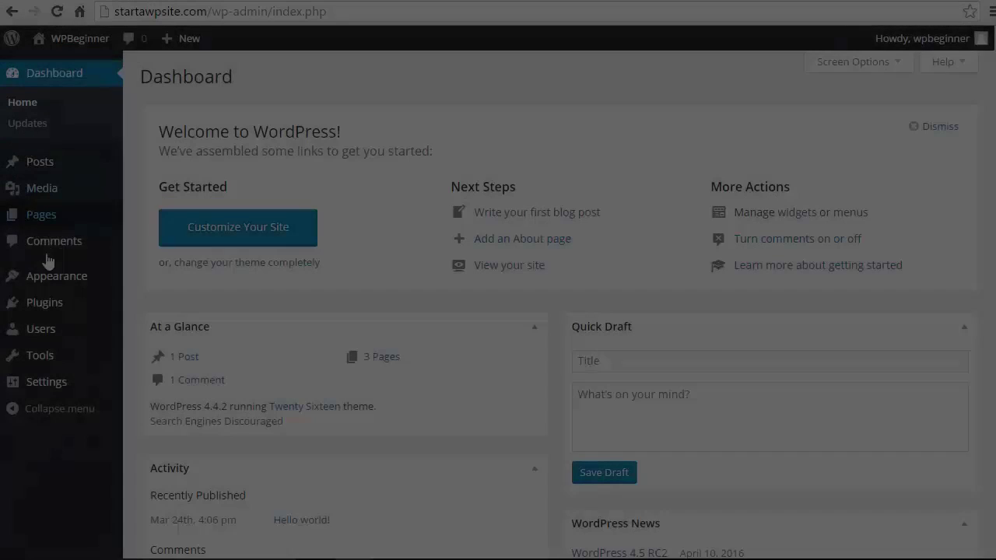
Step: Search the plugin directory for 'WPforms lite', then install and activate WPForms Lite
mouse_move(49, 308)
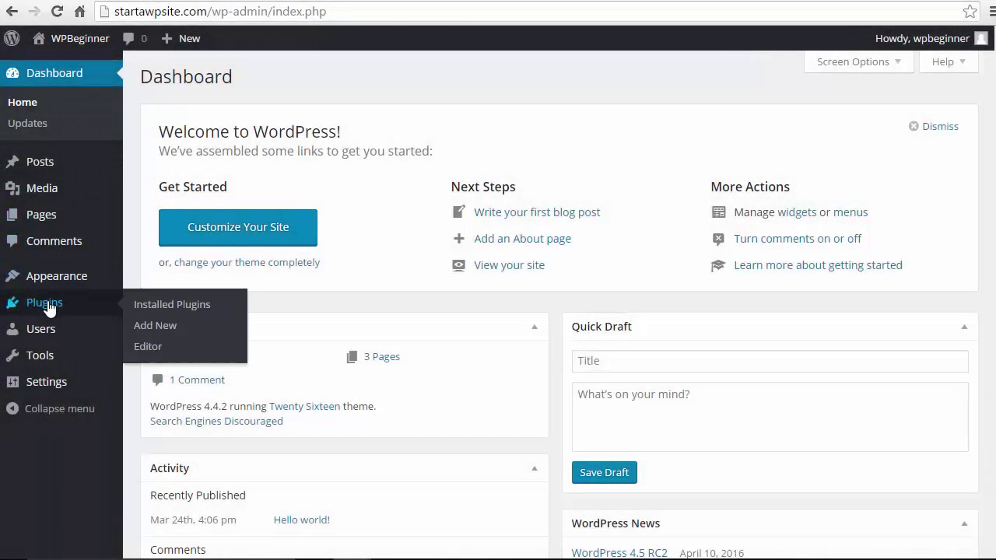
click(156, 325)
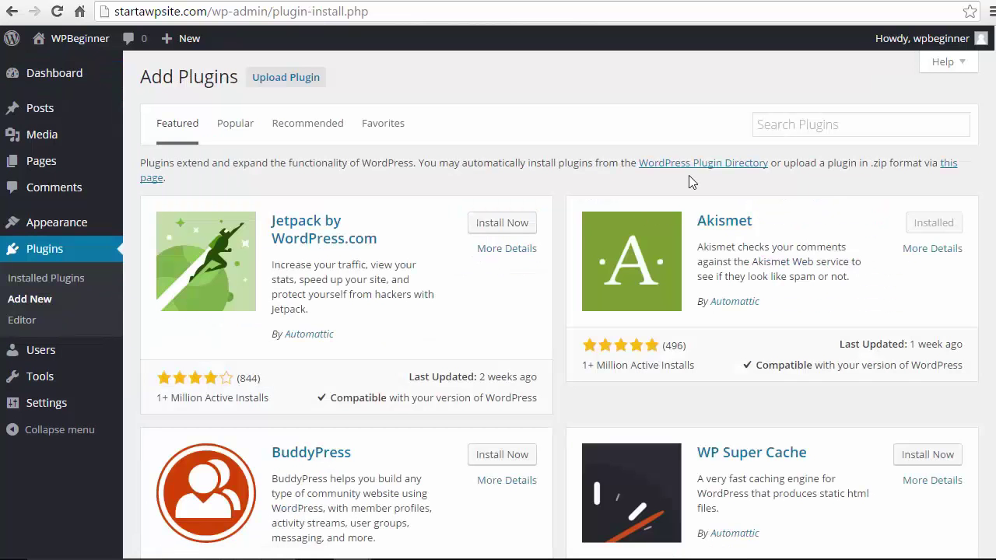
click(770, 127)
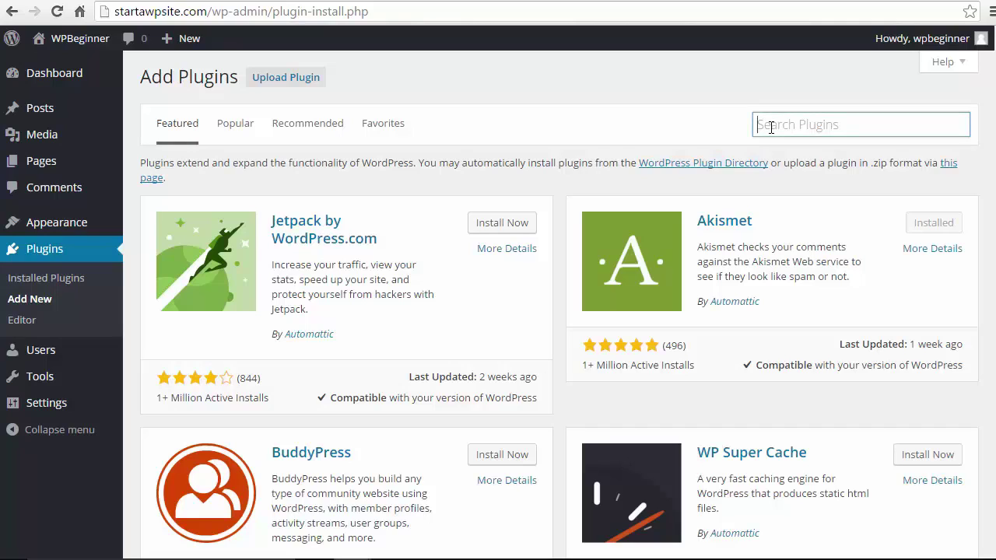
text(WPforms lite)
key(Return)
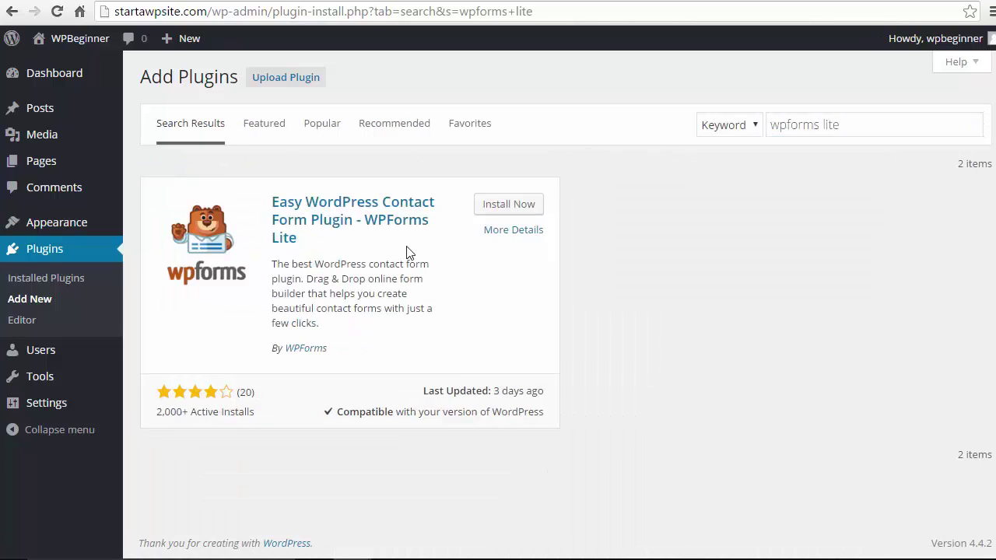
click(502, 209)
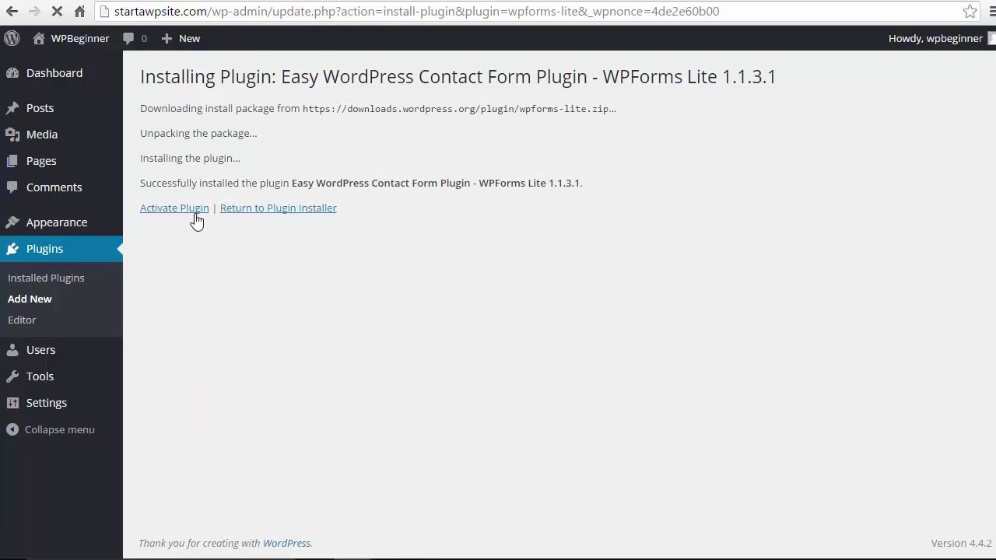
click(185, 215)
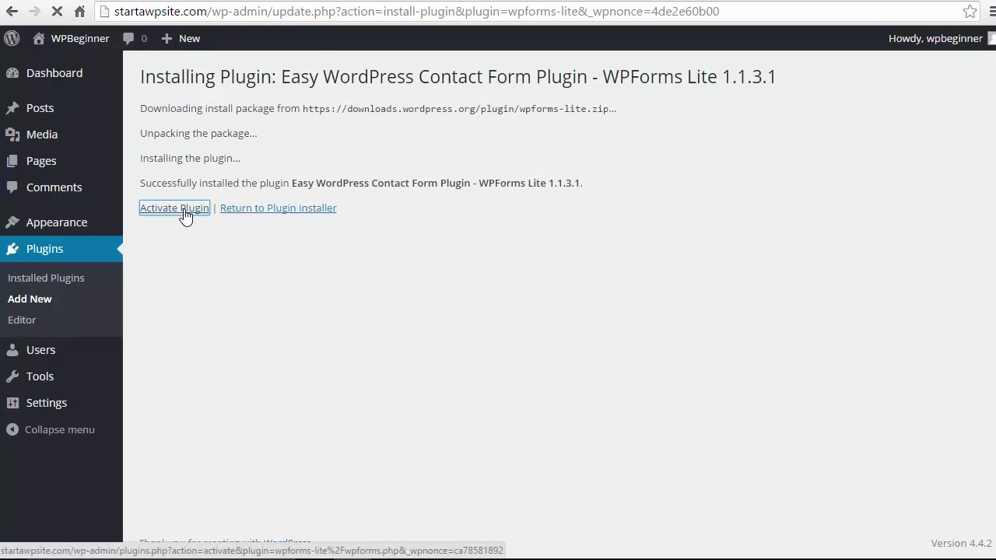
Step: Install and activate the OptinMonster plugin found via 'optinmonster', then switch to optinmonster.com
click(158, 354)
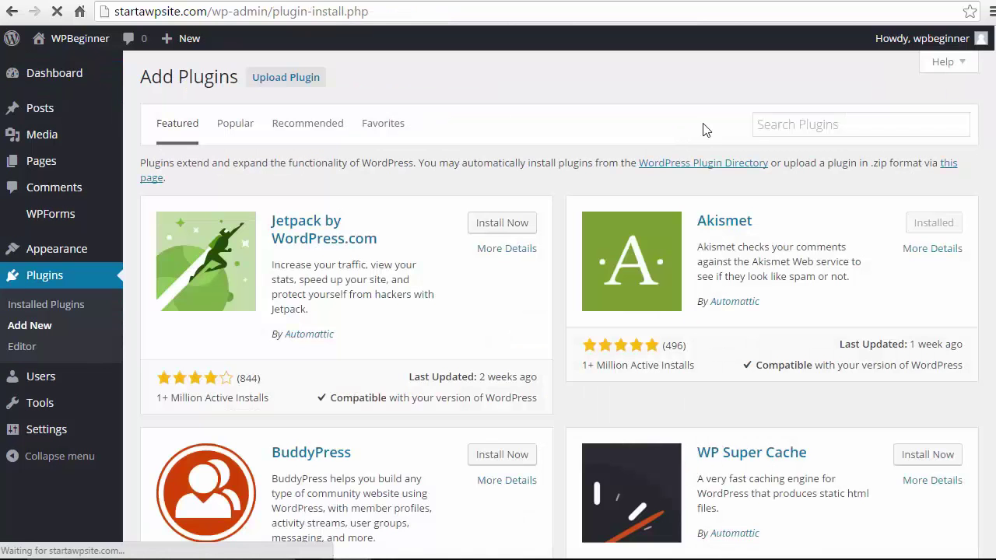
click(766, 124)
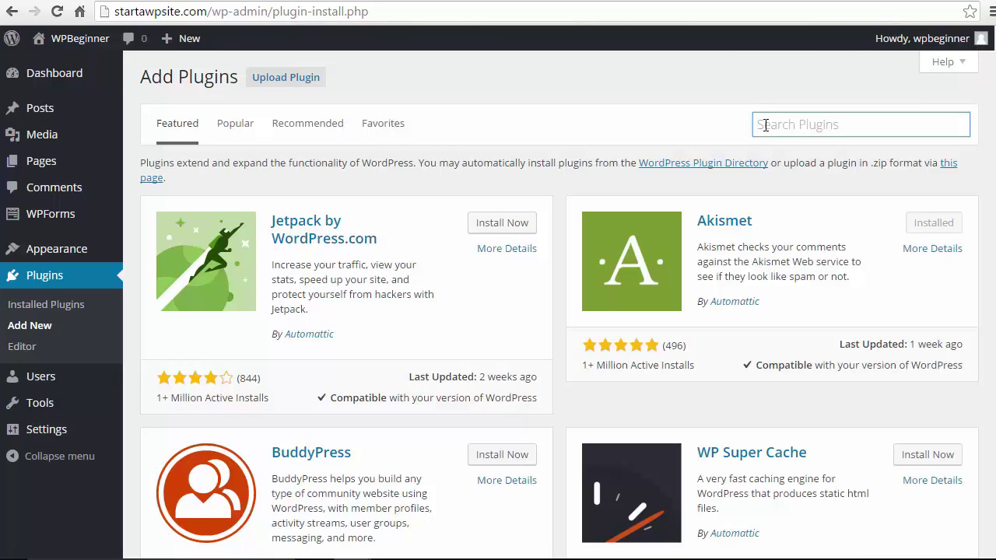
text(optinmonster)
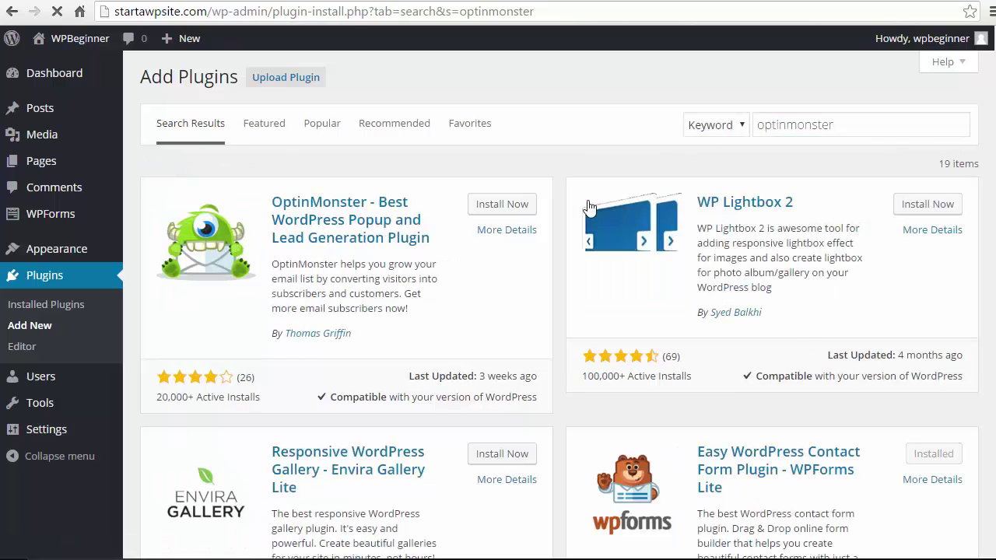
click(484, 207)
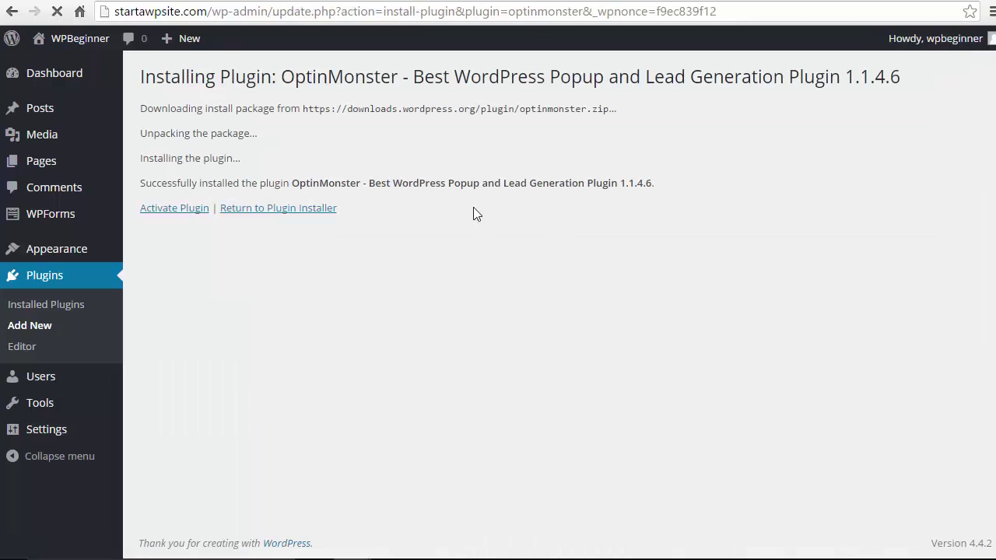
click(178, 210)
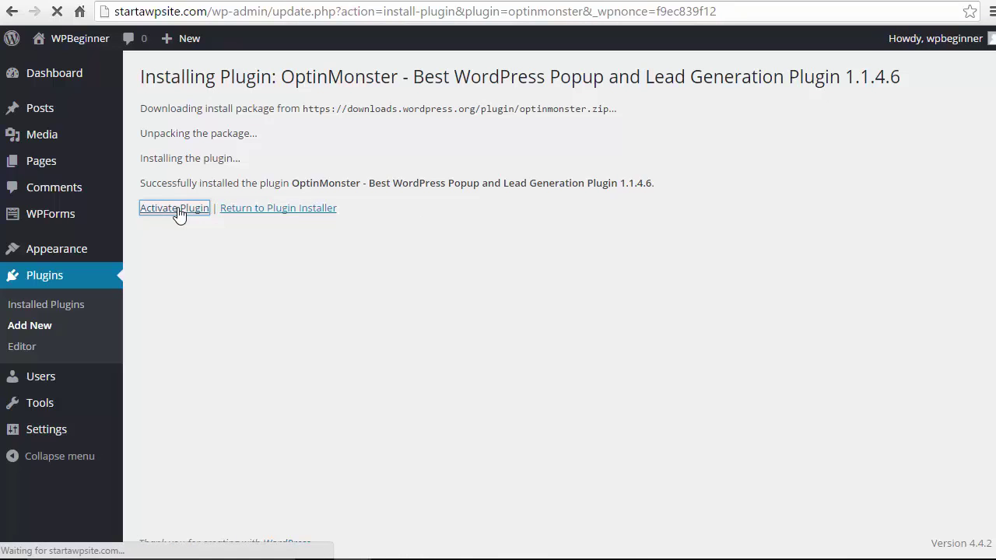
click(475, 1)
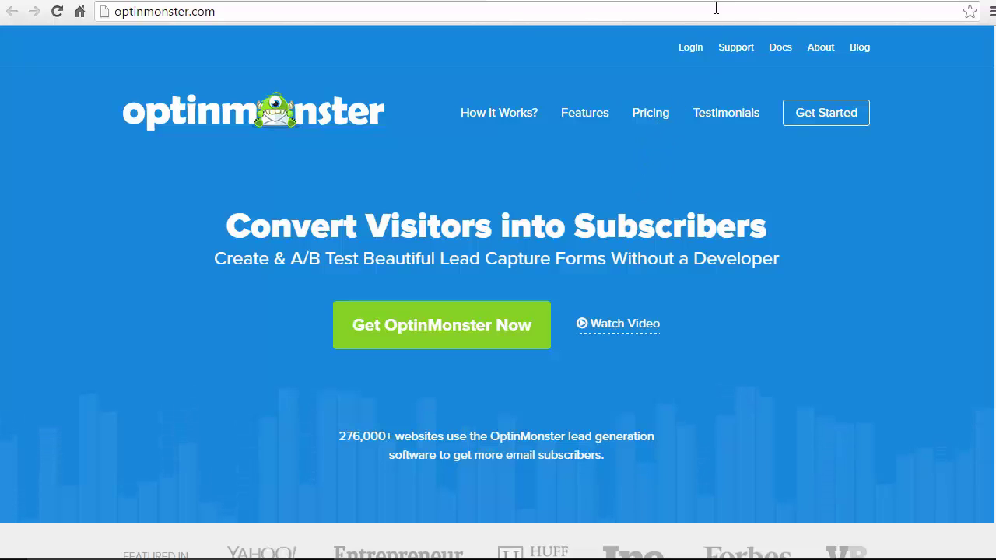
Step: Switch back to the WordPress admin tab showing the OptinMonster welcome page
click(603, 2)
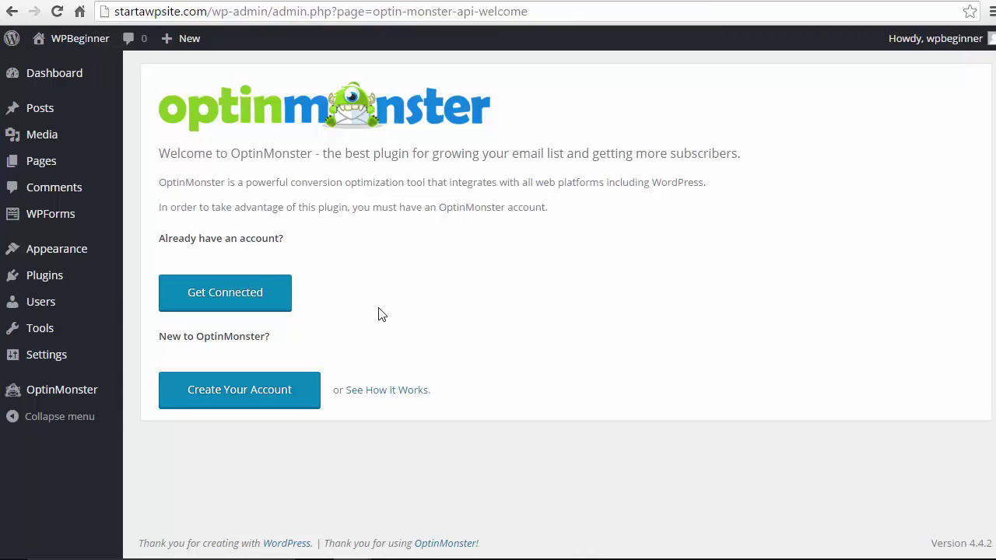
Step: Paste the account's API username and API key into Get Connected, then connect to OptinMonster
click(248, 303)
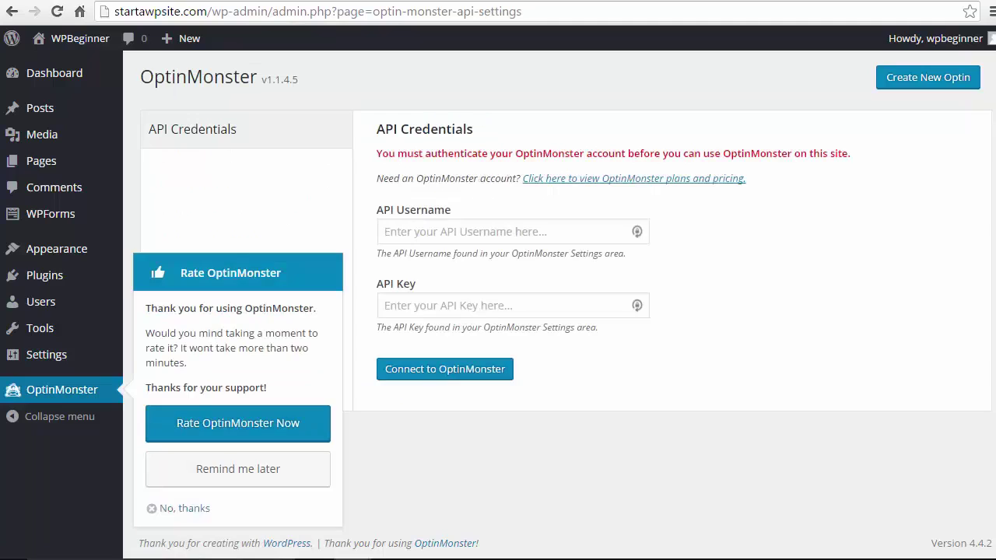
click(459, 235)
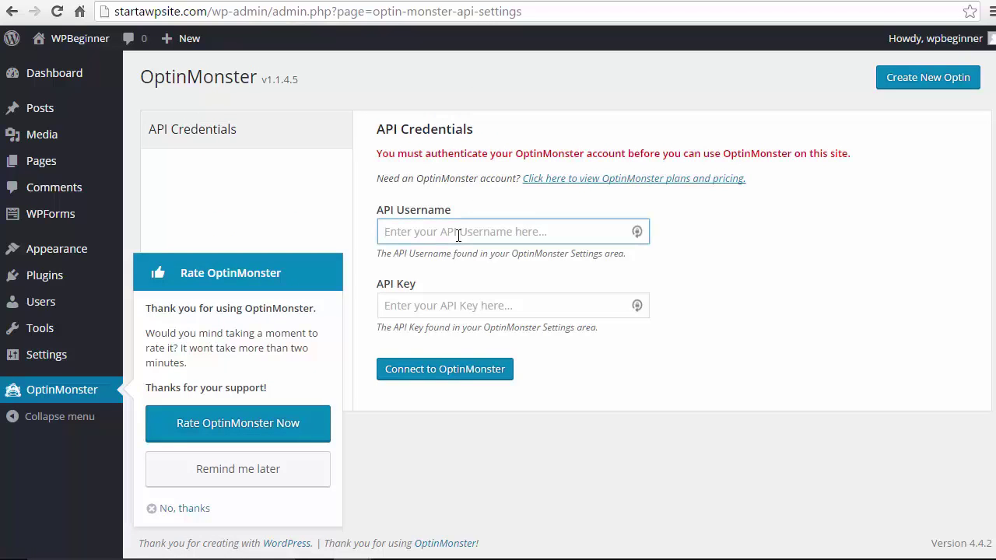
key(ctrl+v)
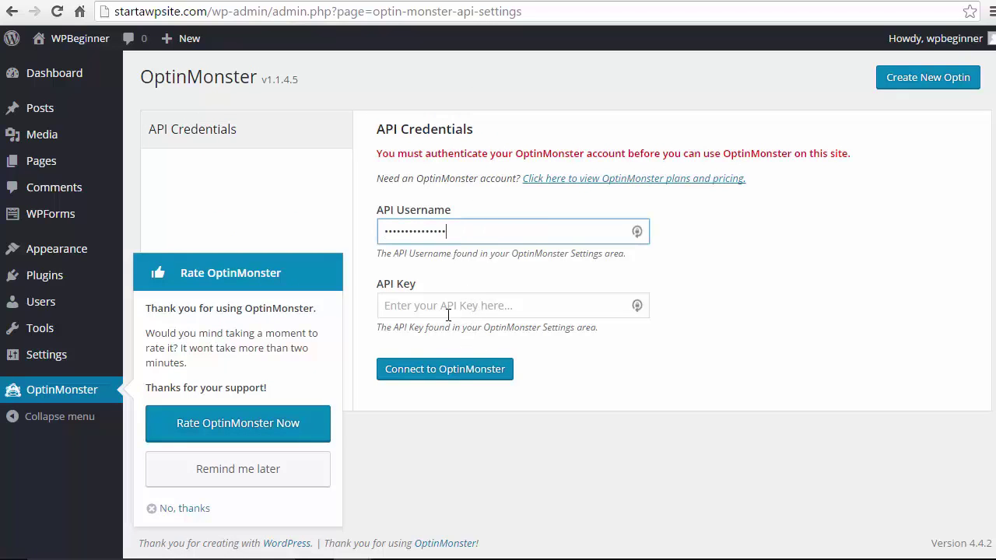
click(442, 306)
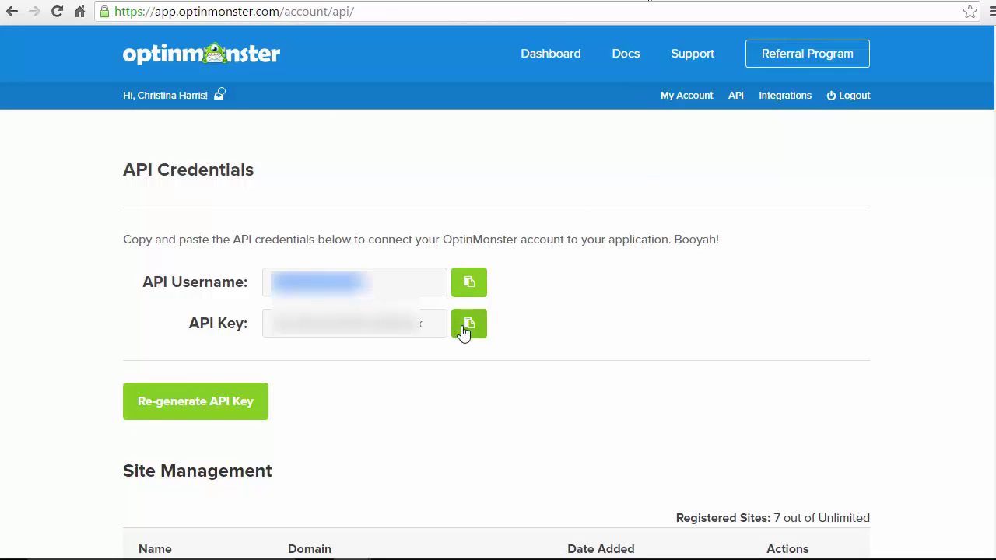
click(467, 328)
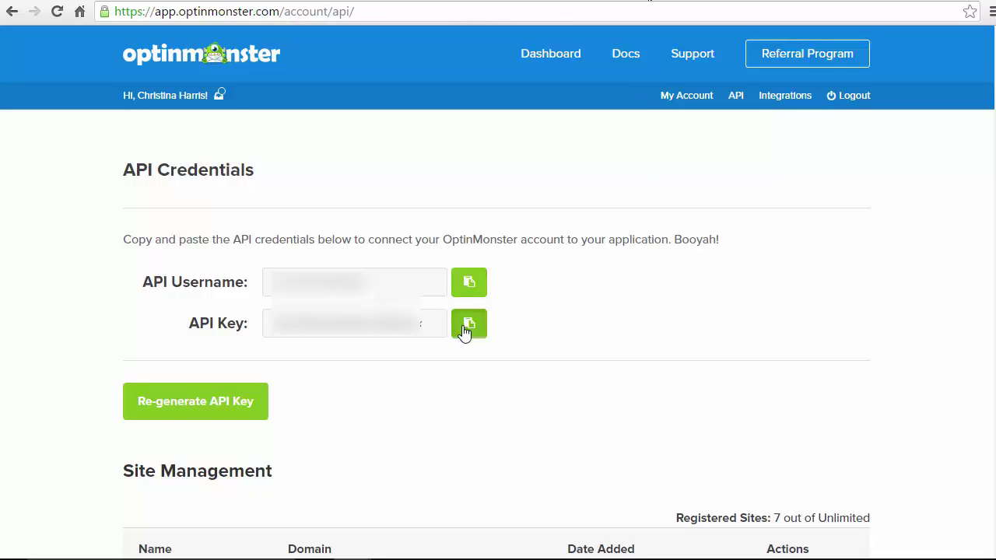
click(497, 1)
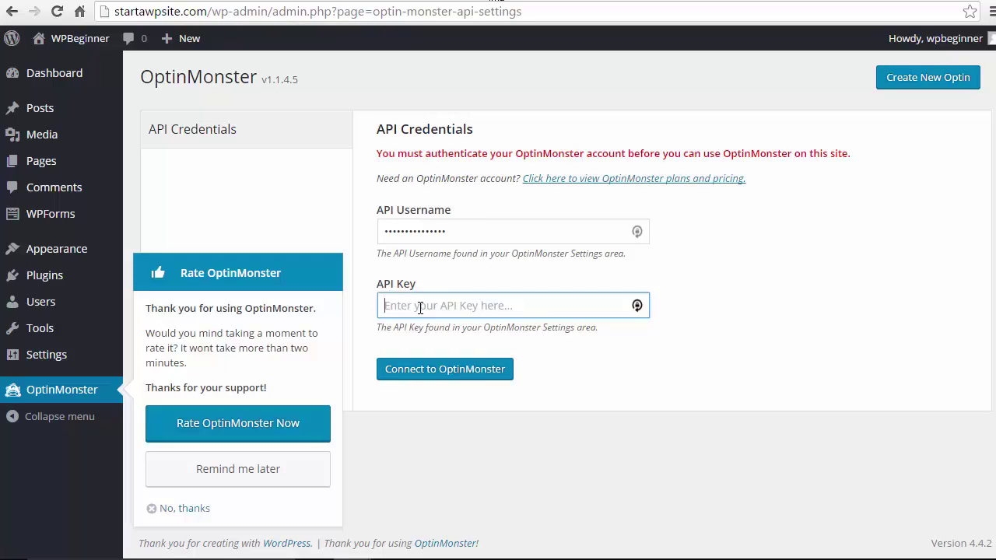
key(ctrl+v)
click(434, 376)
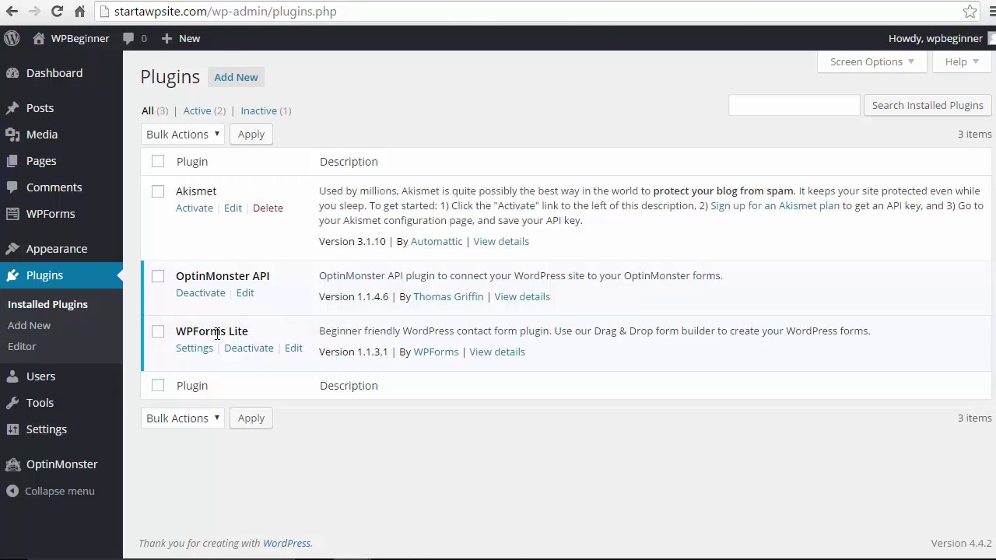
Step: Create a WPForms form named 'Contact Us' from the Simple Contact Form template
mouse_move(53, 218)
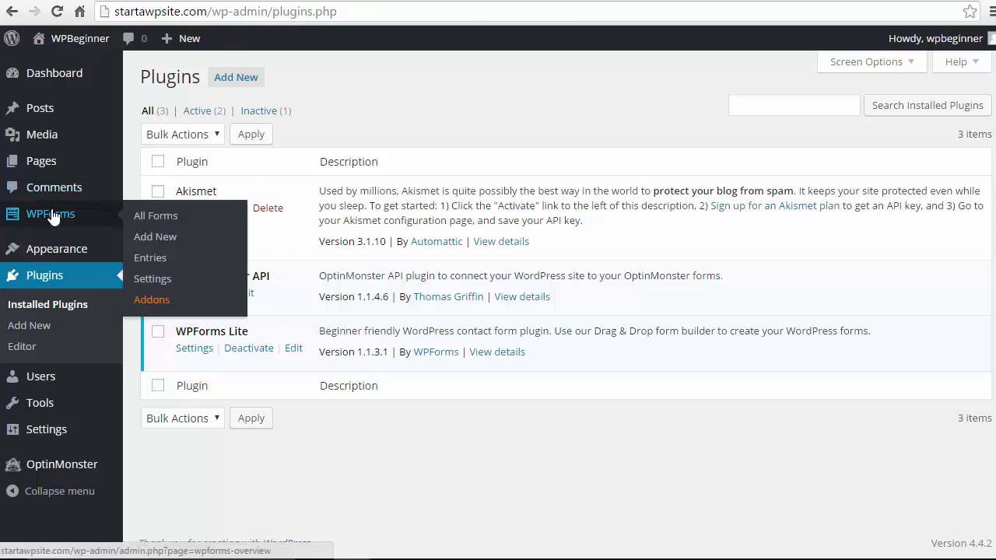
click(154, 240)
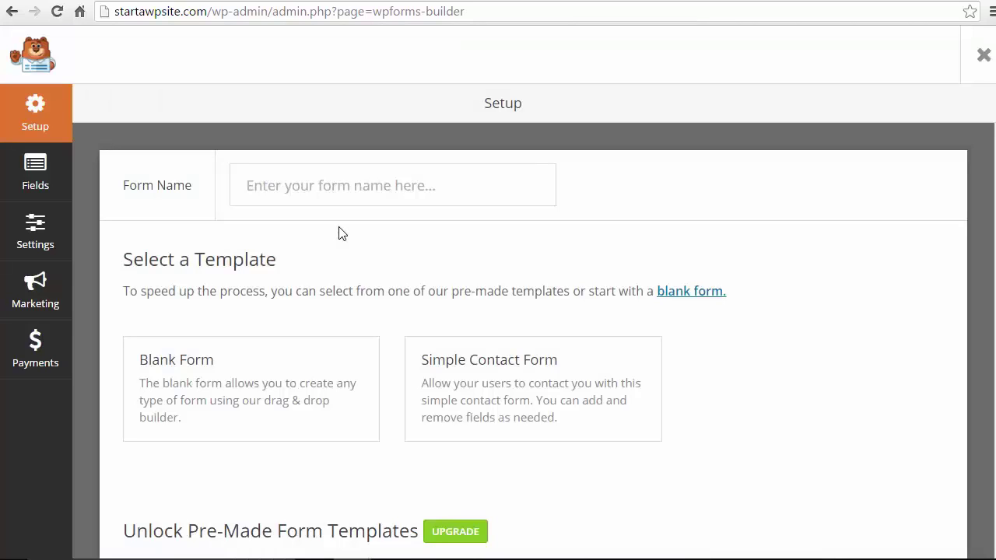
click(297, 186)
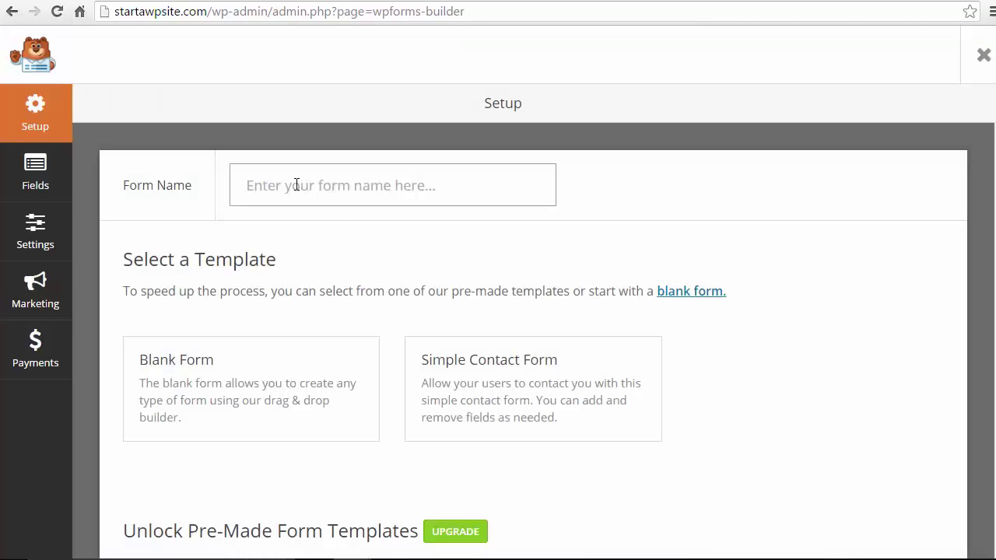
text(Contat)
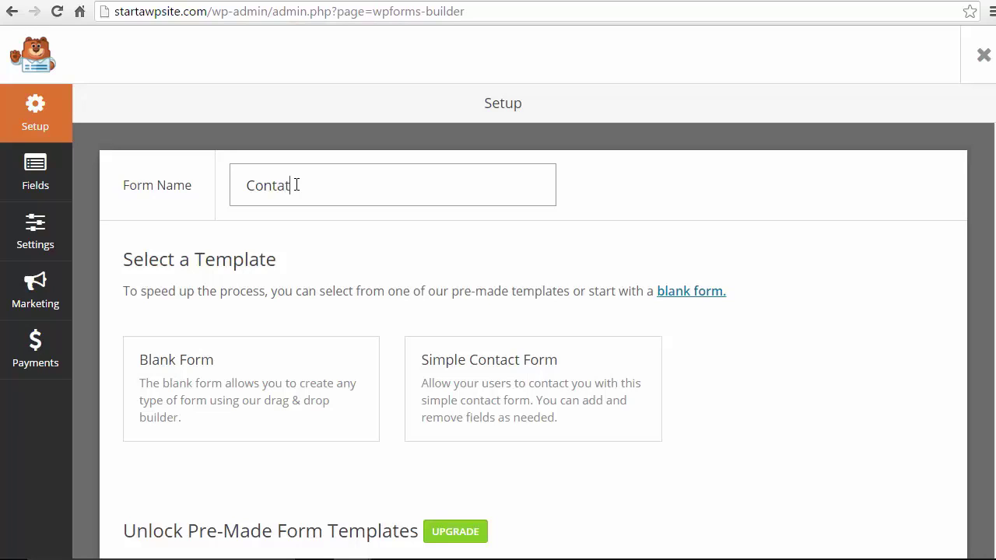
key(BackSpace)
text(ct Us)
scroll(412, 256, down, 1)
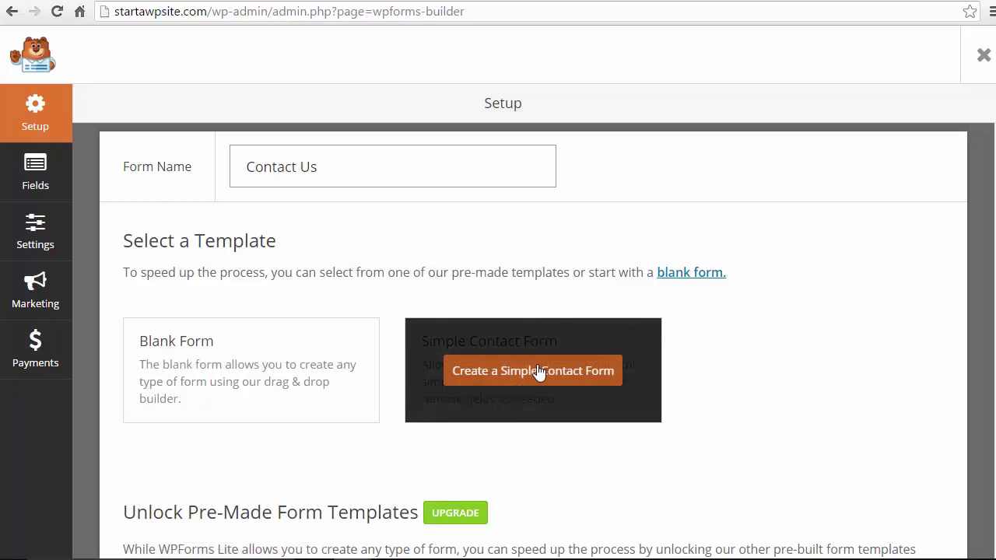
click(528, 378)
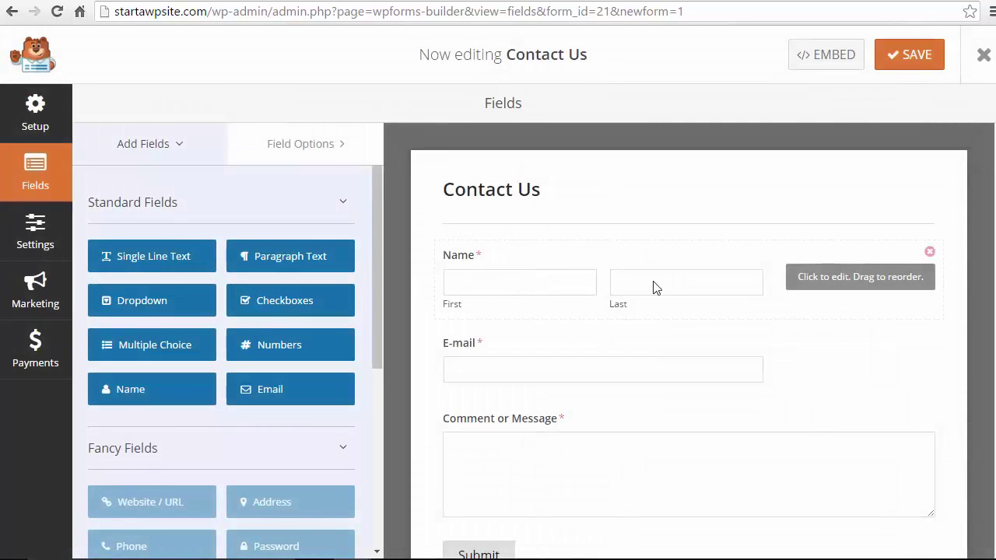
Step: Save the Contact Us form in the builder and exit to the Forms Overview
click(35, 231)
click(41, 181)
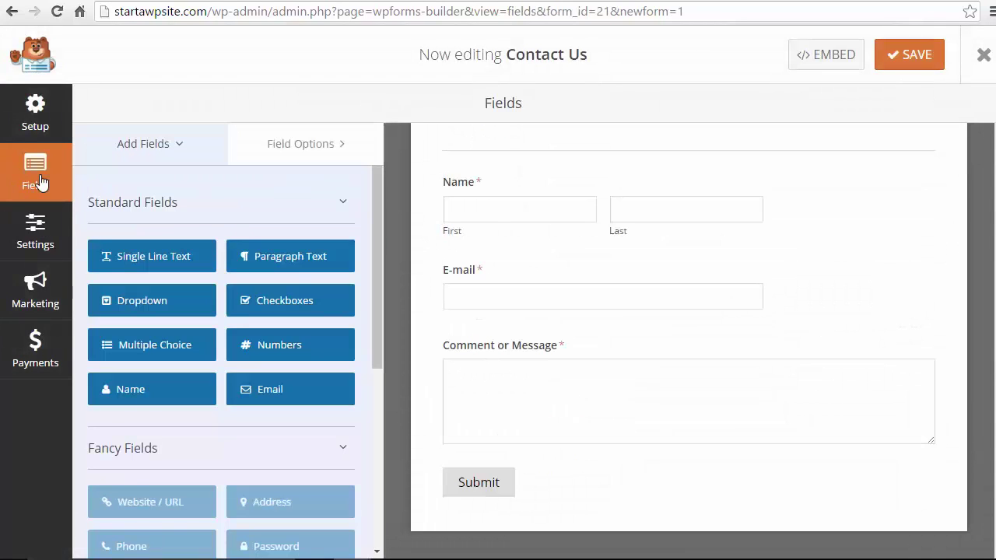
click(915, 61)
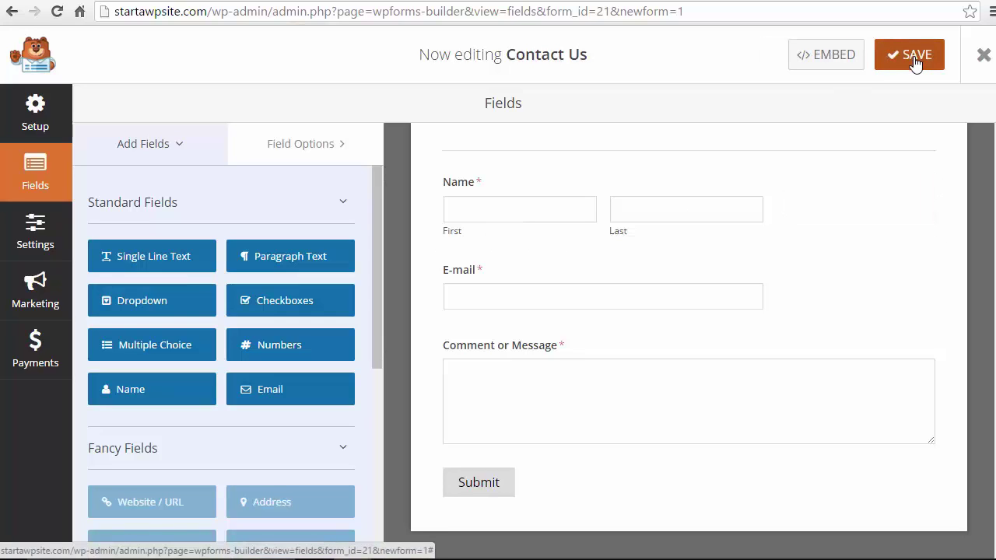
click(974, 59)
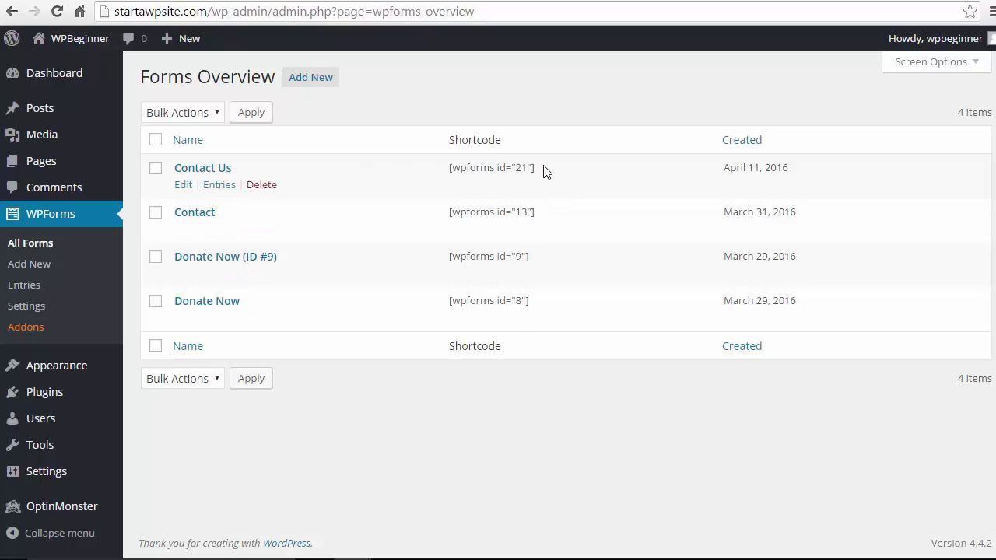
Step: Copy the Contact Us shortcode [wpforms id="21"] and go to OptinMonster
drag(533, 167, 446, 168)
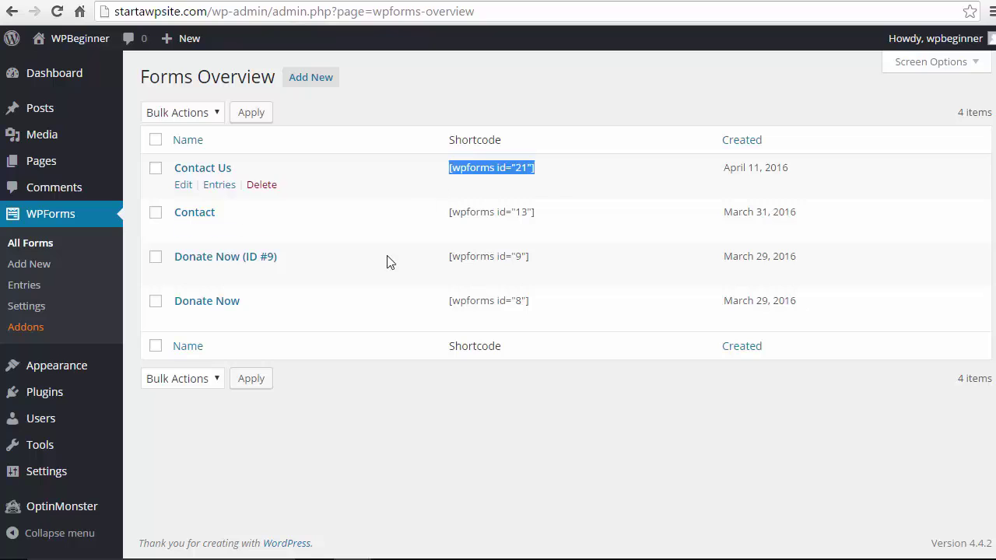
click(70, 505)
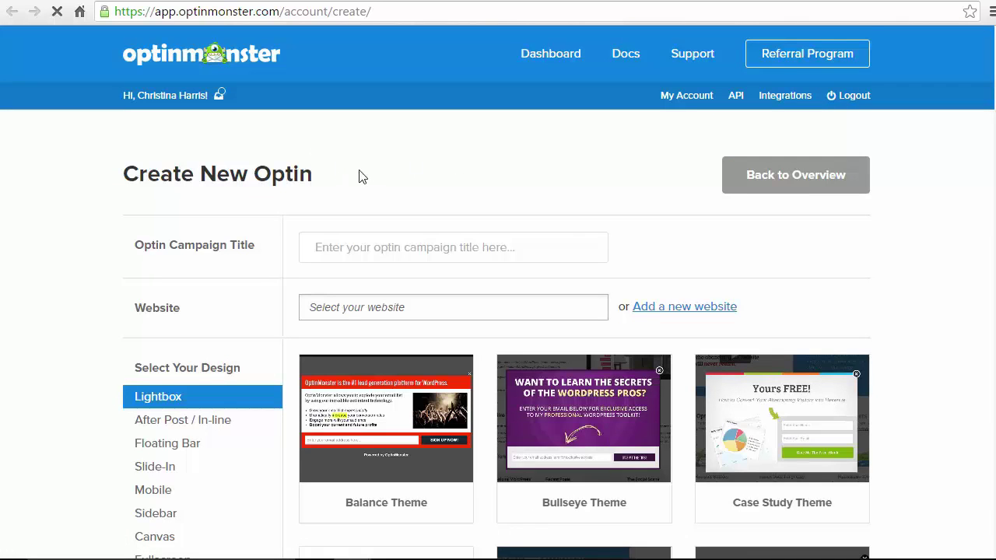
Step: Title the campaign 'Contact Us' and add website WPSite with the startawpsite.com domain
scroll(364, 175, down, 2)
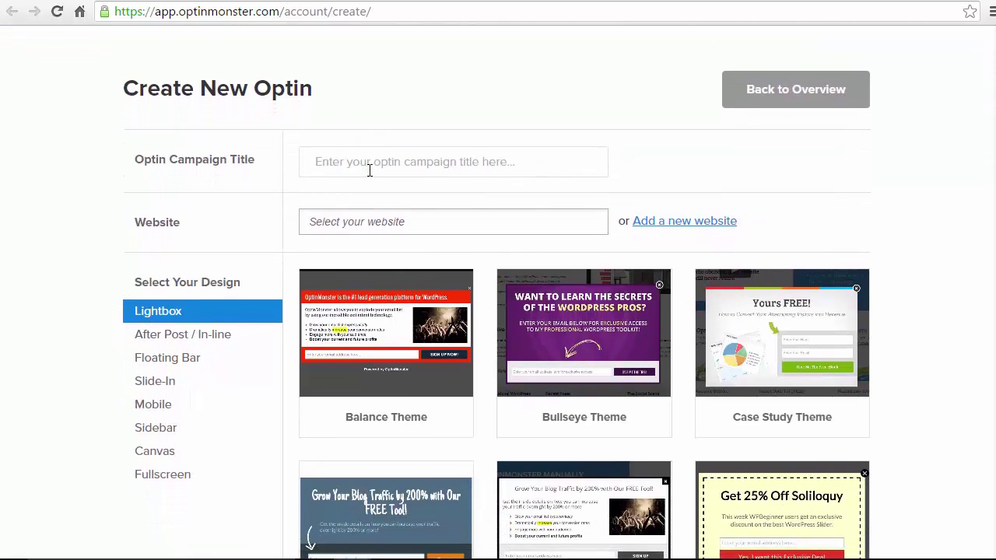
click(369, 169)
text(Contact)
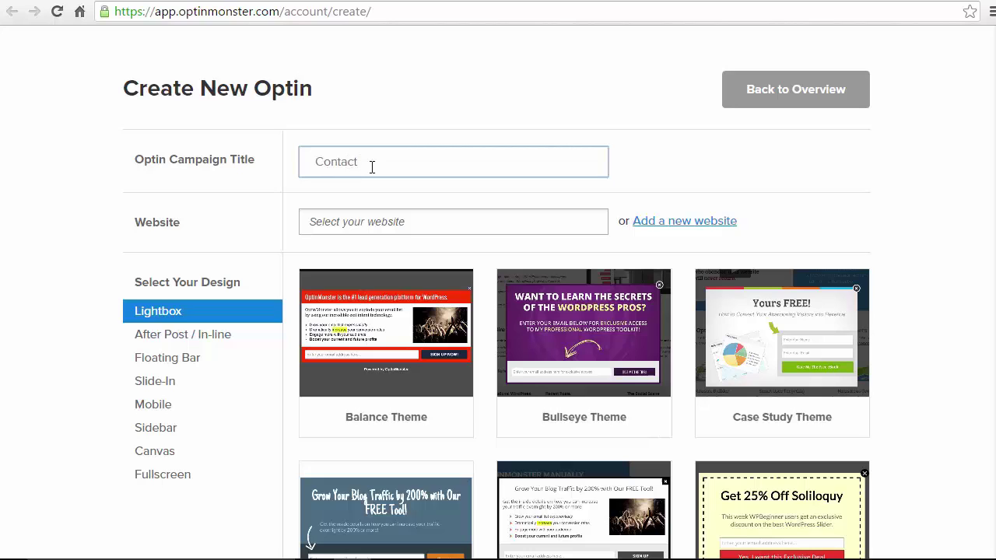
text( Us)
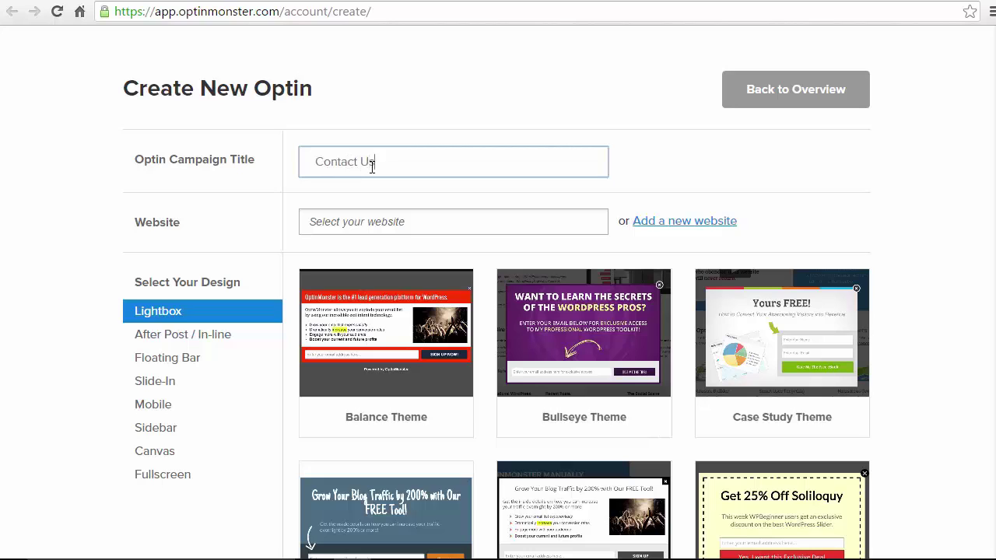
click(694, 222)
text(WPSite)
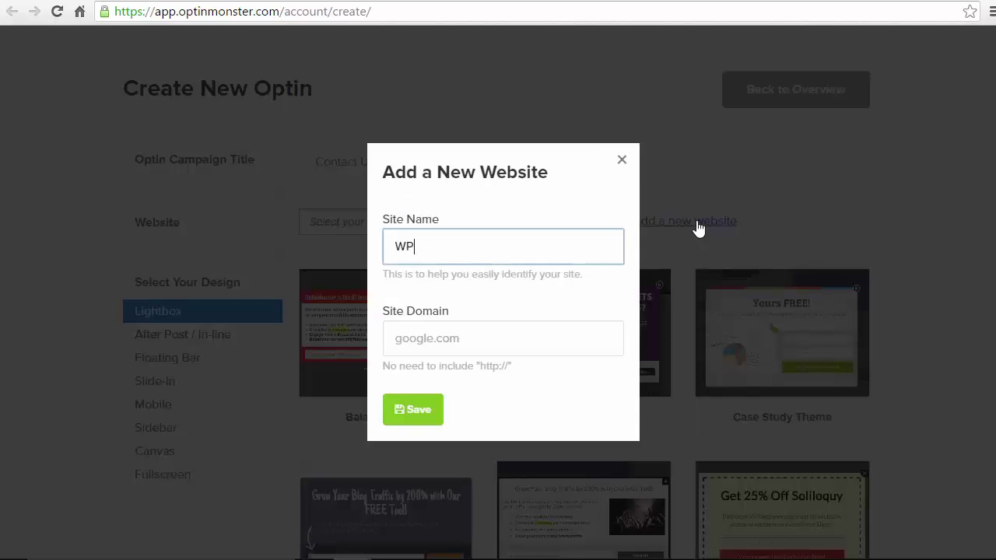
click(426, 344)
key(ctrl+v)
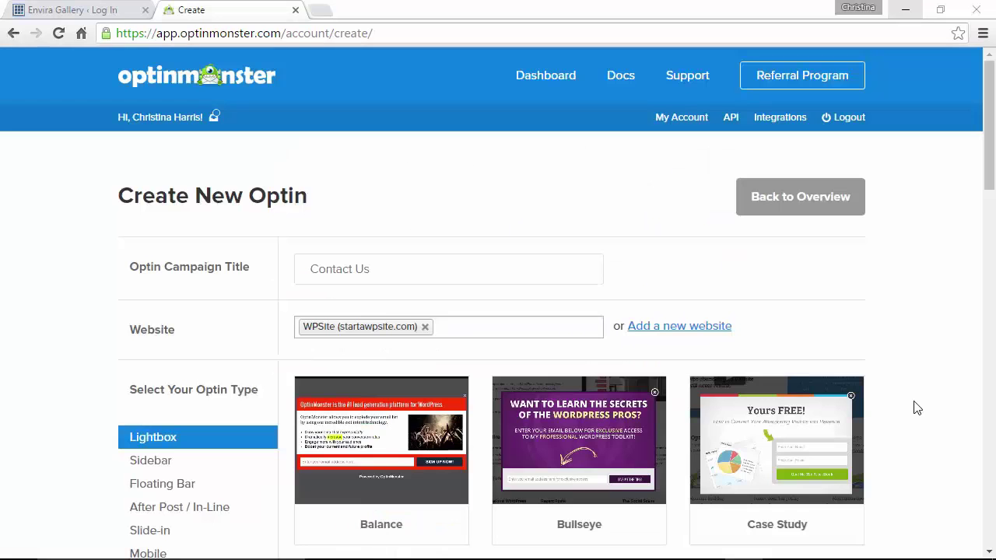
Step: Base the Lightbox optin on the Canvas template
scroll(915, 386, down, 6)
scroll(916, 408, down, 7)
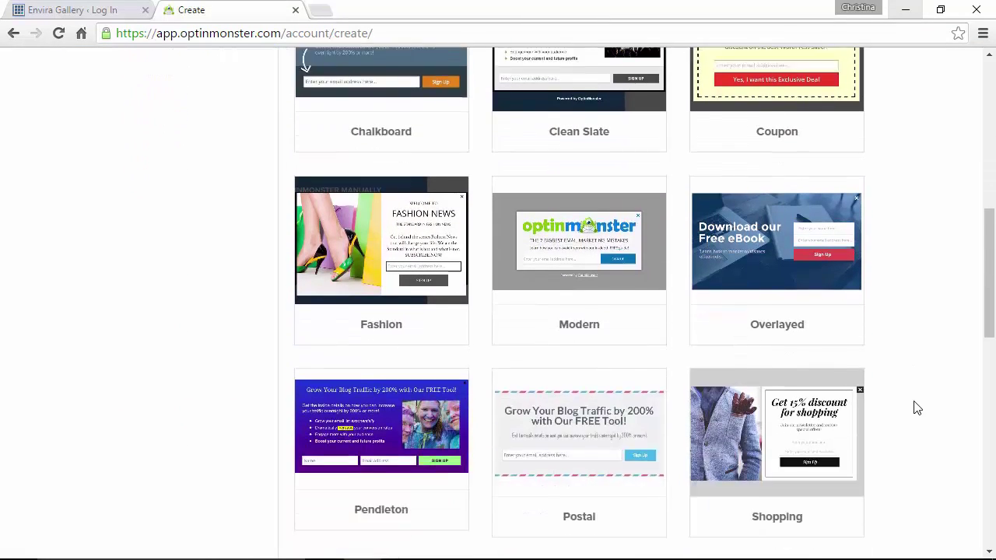
scroll(916, 407, down, 1)
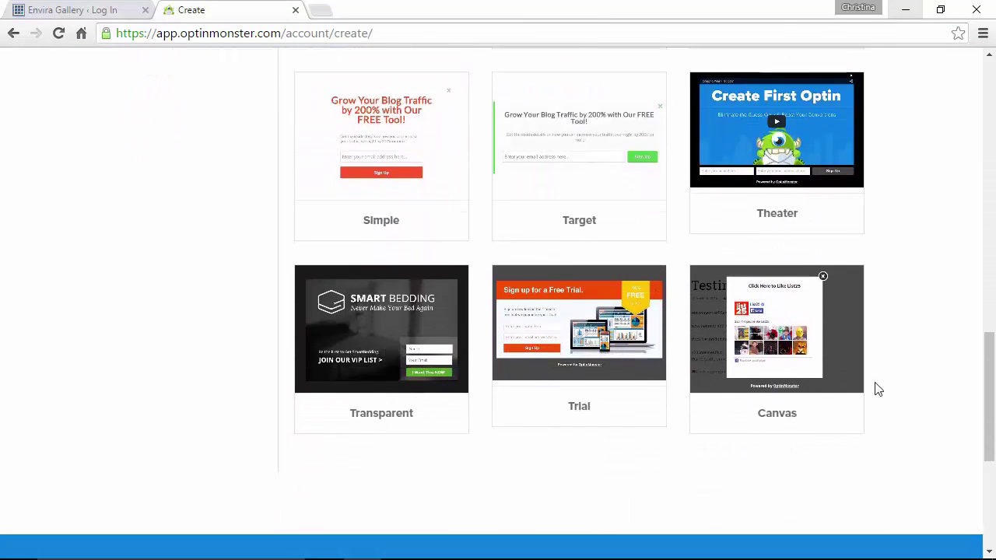
click(776, 362)
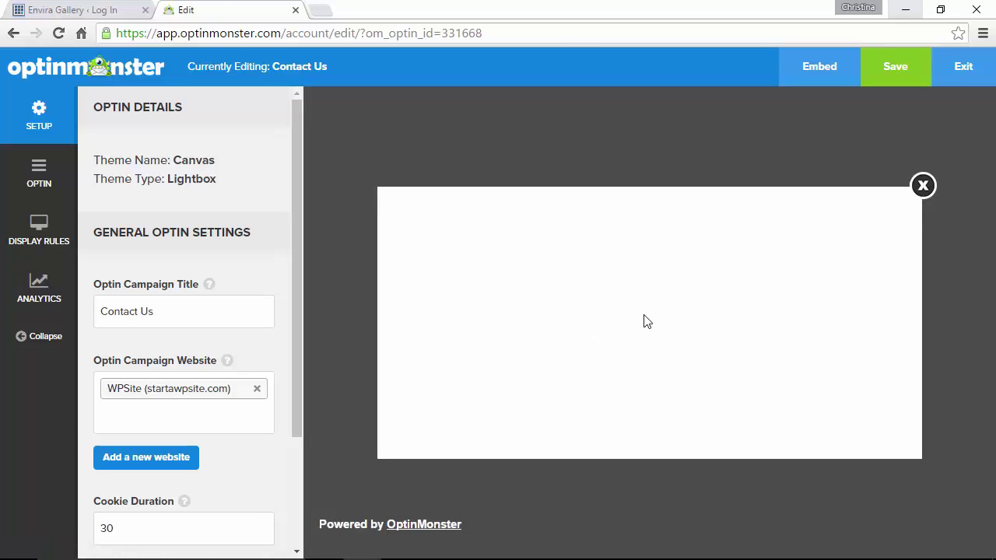
Step: Open the Optin settings and scroll to the Design Fields for size, custom HTML and CSS
click(38, 172)
scroll(242, 287, down, 5)
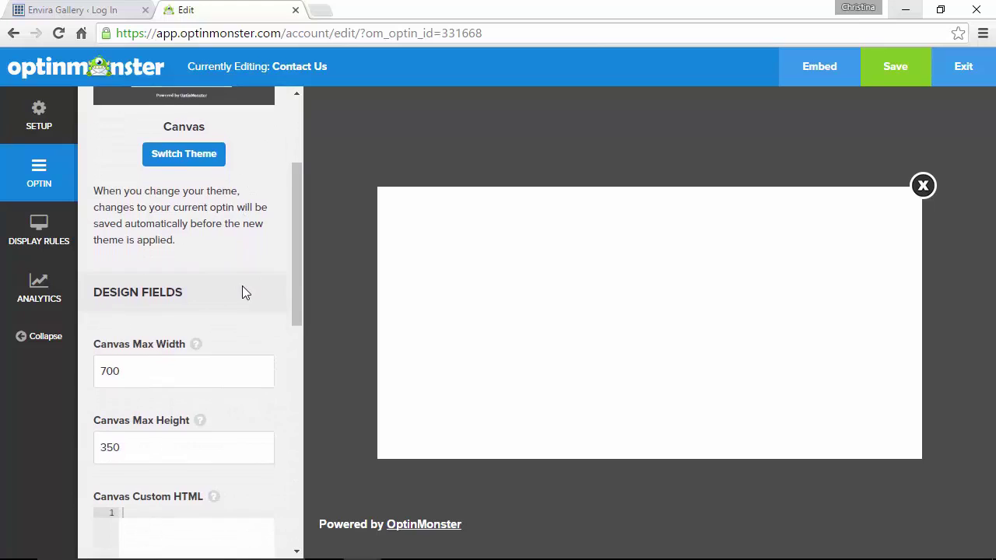
scroll(242, 292, down, 1)
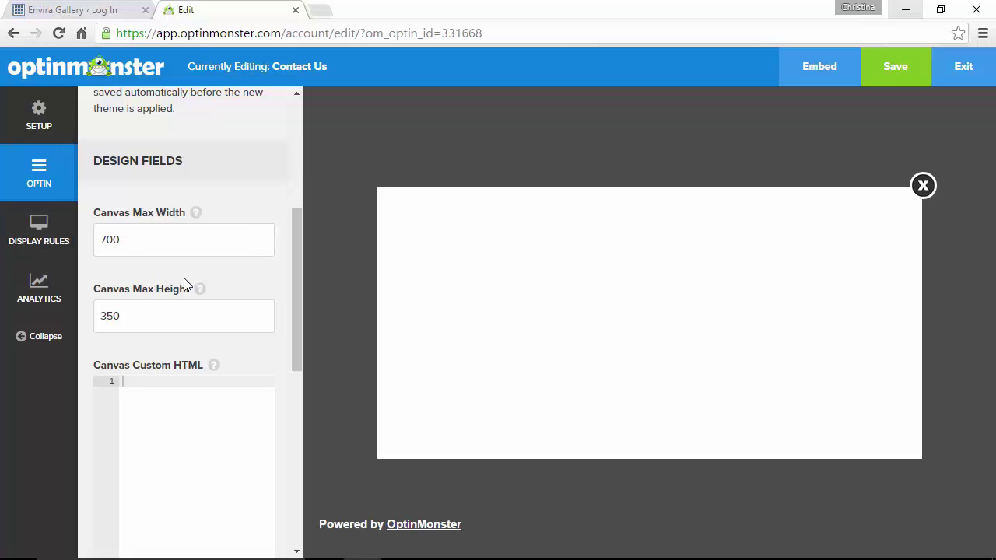
scroll(185, 284, down, 5)
scroll(184, 285, down, 2)
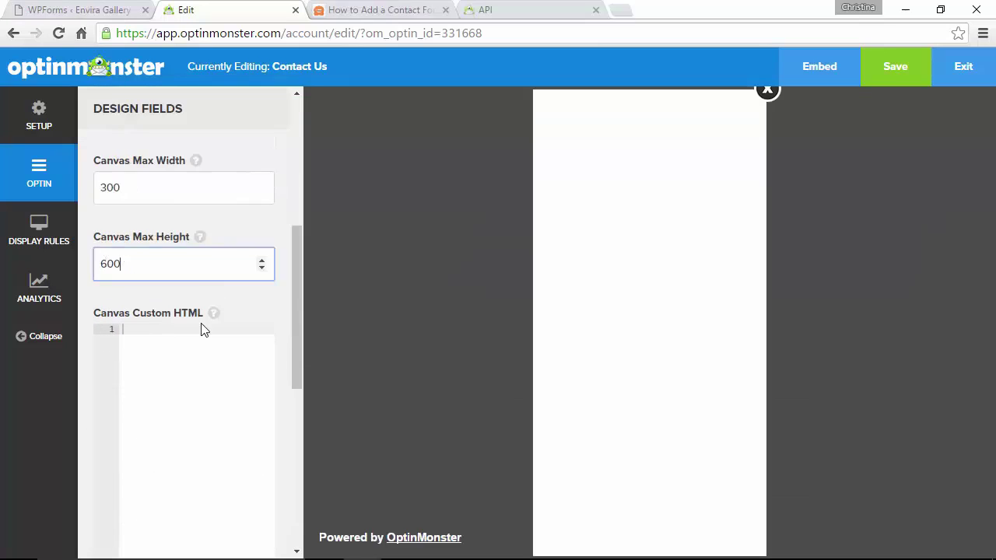
Step: Paste the 'Do You Have Any Questions?' heading and tagline HTML into the canvas Custom HTML
click(185, 369)
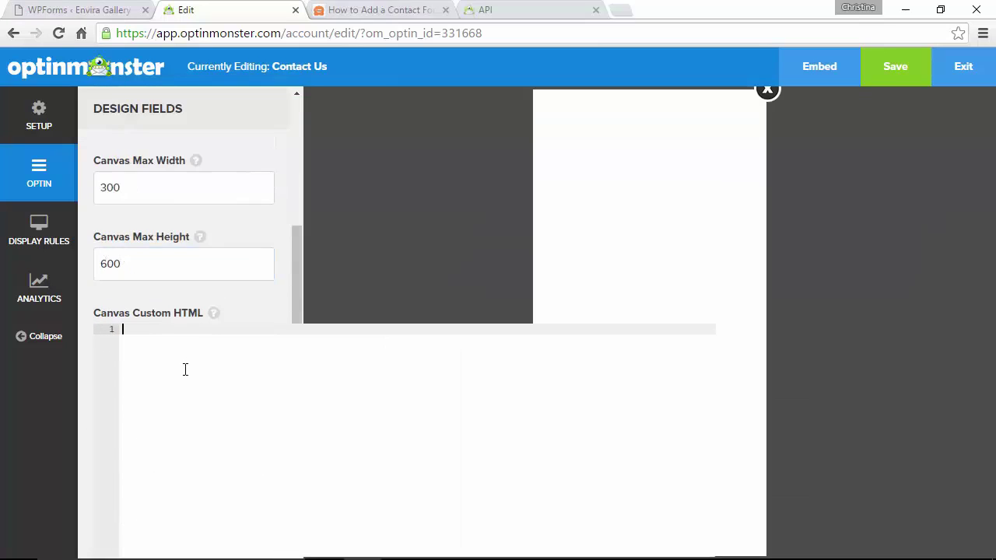
key(ctrl+v)
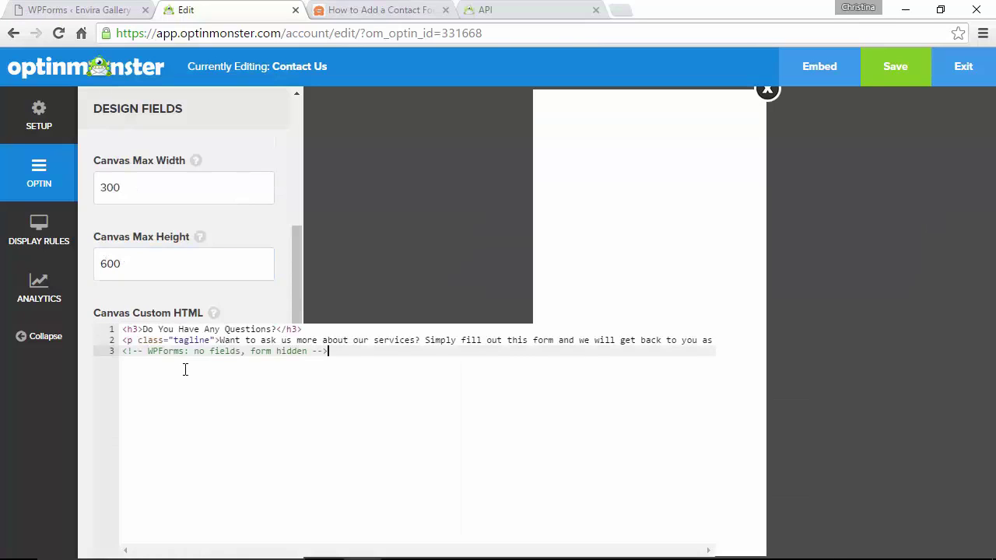
key(Return)
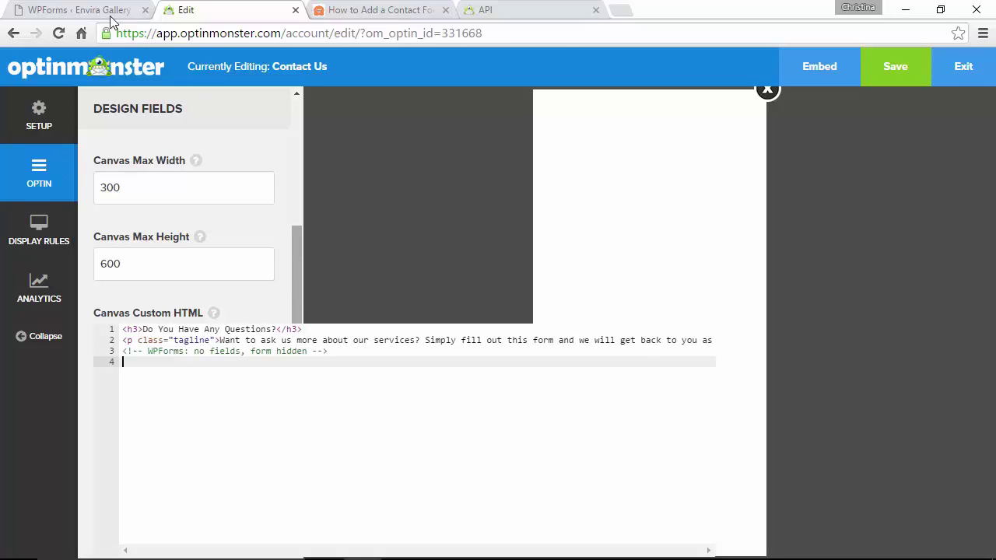
Step: Copy the Contact Us form's [wpforms id="21"] shortcode from WPForms and paste it on line 4
click(138, 14)
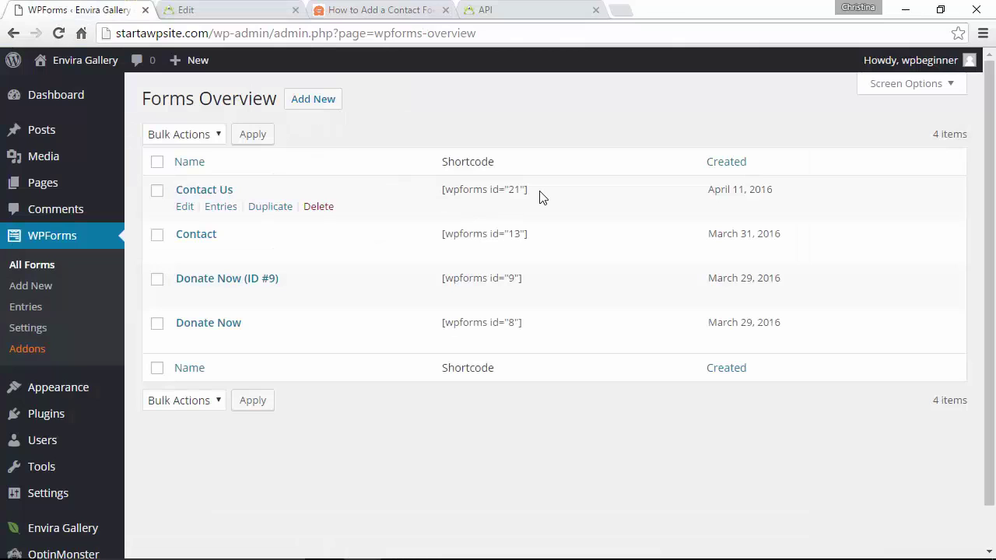
drag(540, 196, 442, 194)
key(ctrl+c)
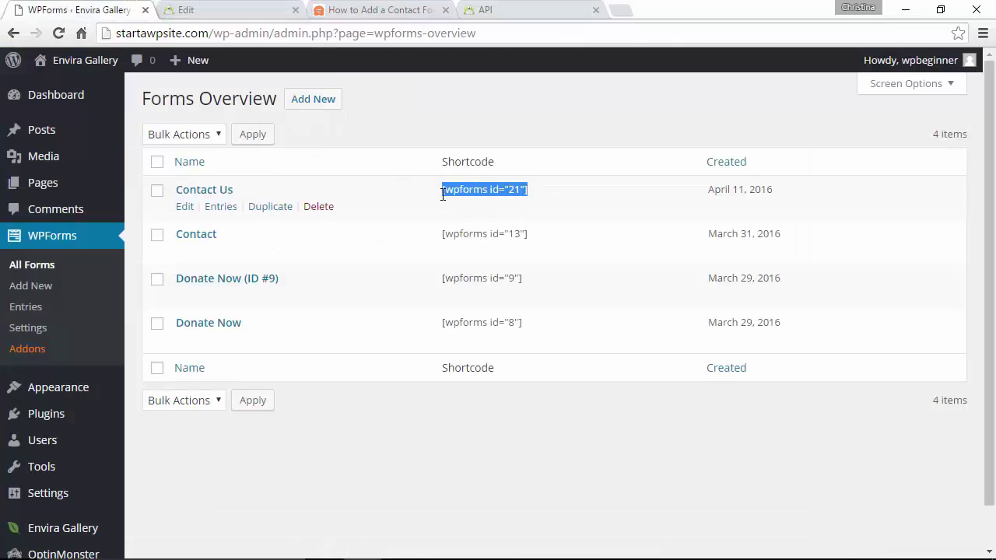
click(241, 14)
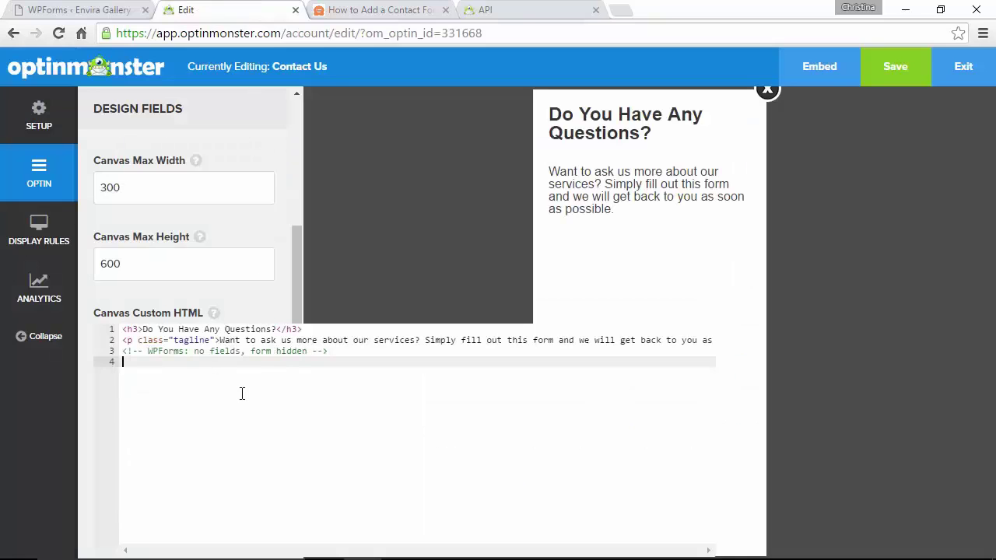
key(ctrl+v)
click(611, 292)
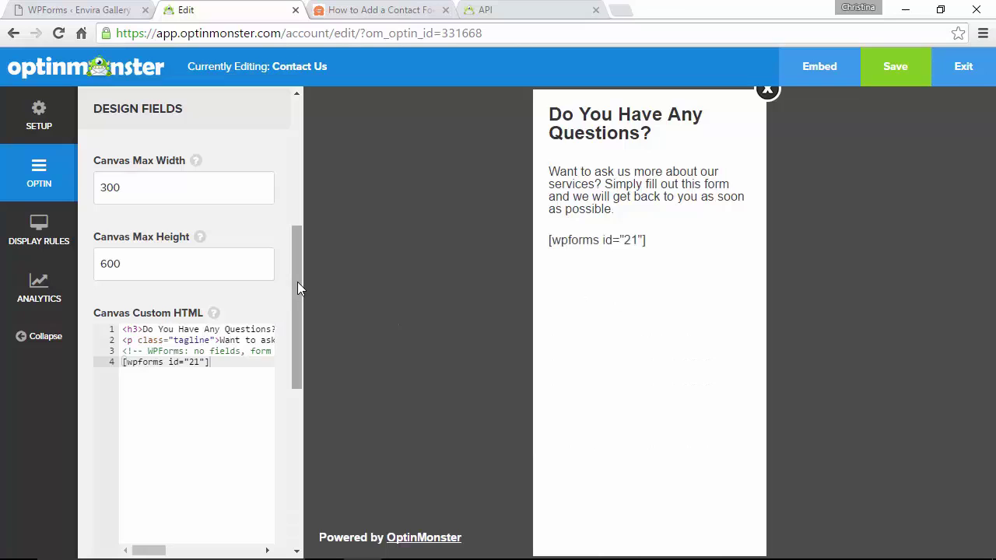
drag(296, 282, 312, 412)
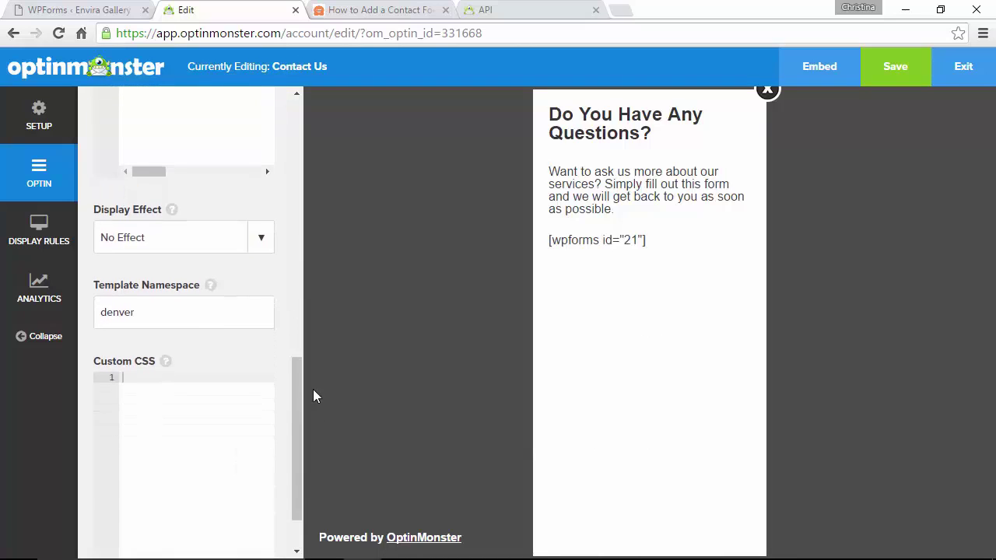
Step: Paste the WPForms styling rules into Custom CSS and merge lines 1–3 into one selector
click(168, 381)
key(Return)
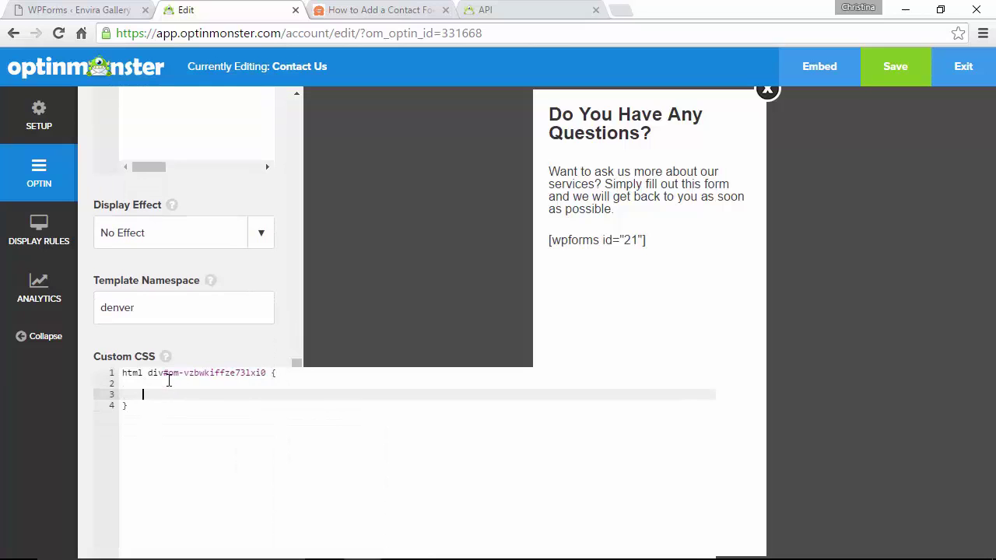
key(ctrl+v)
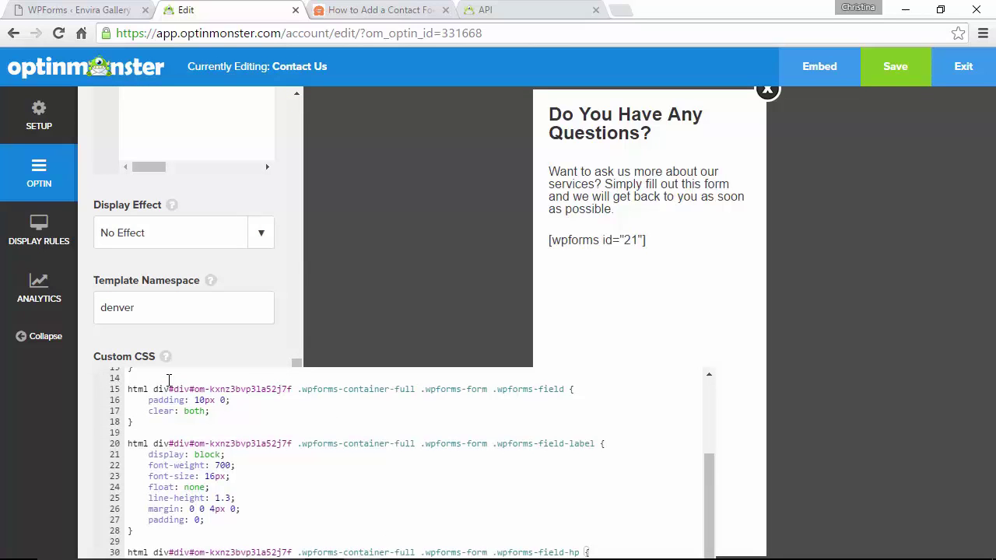
scroll(168, 381, up, 3)
scroll(168, 381, up, 2)
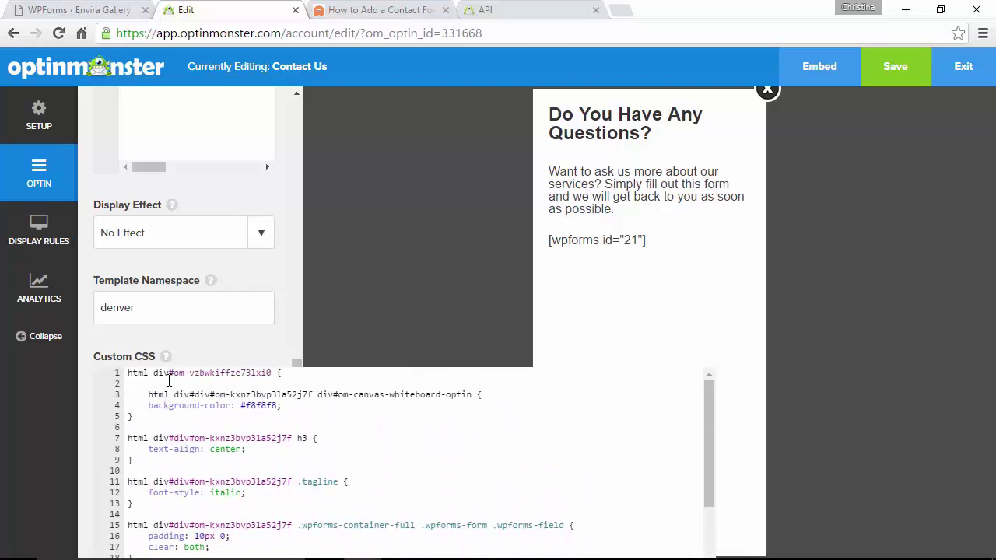
drag(174, 374, 272, 373)
key(ctrl+c)
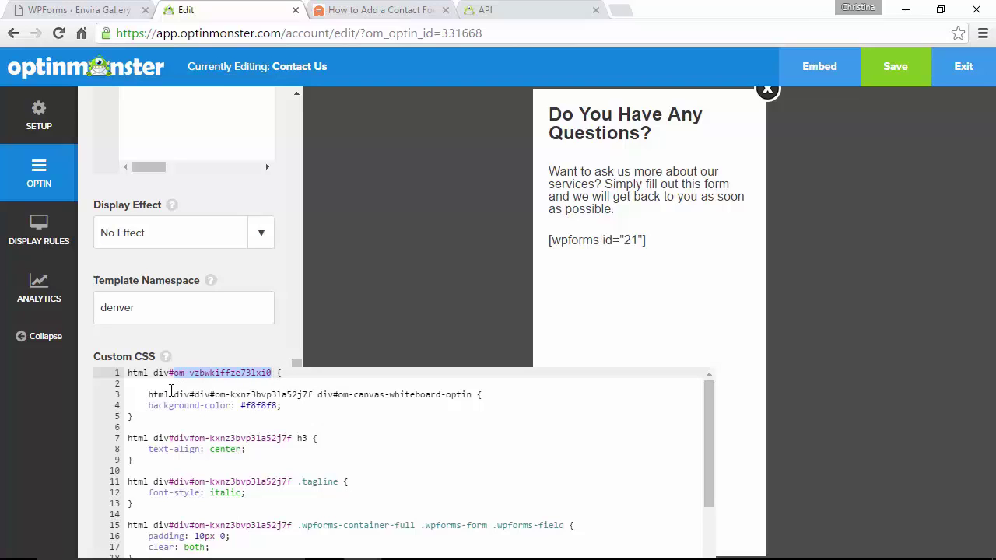
click(136, 395)
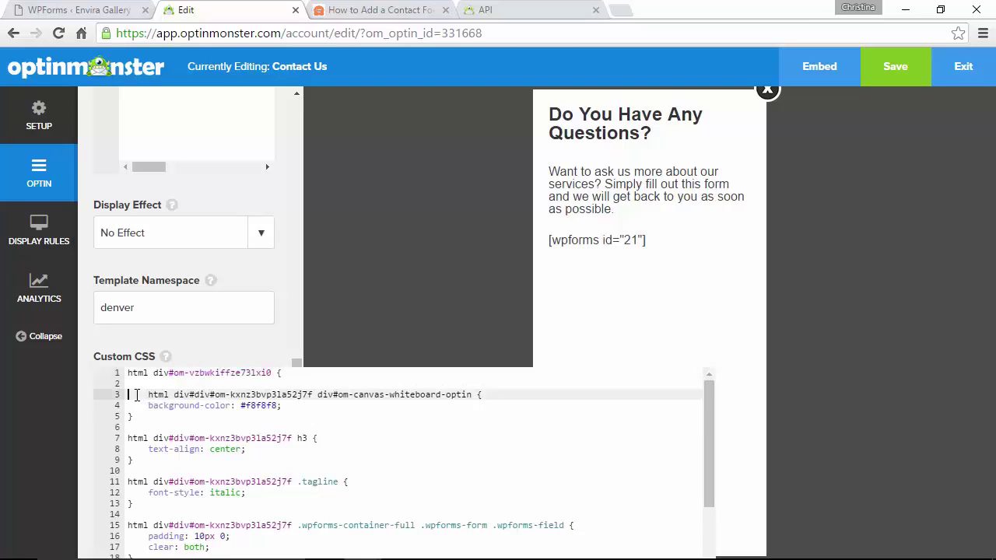
key(ctrl+z)
Step: Replace the old om-kxnz3bvp3la52j7f ID on lines 5, 9 and 13 with om-vzbwkiffze73lxi0
click(176, 417)
drag(173, 416, 293, 418)
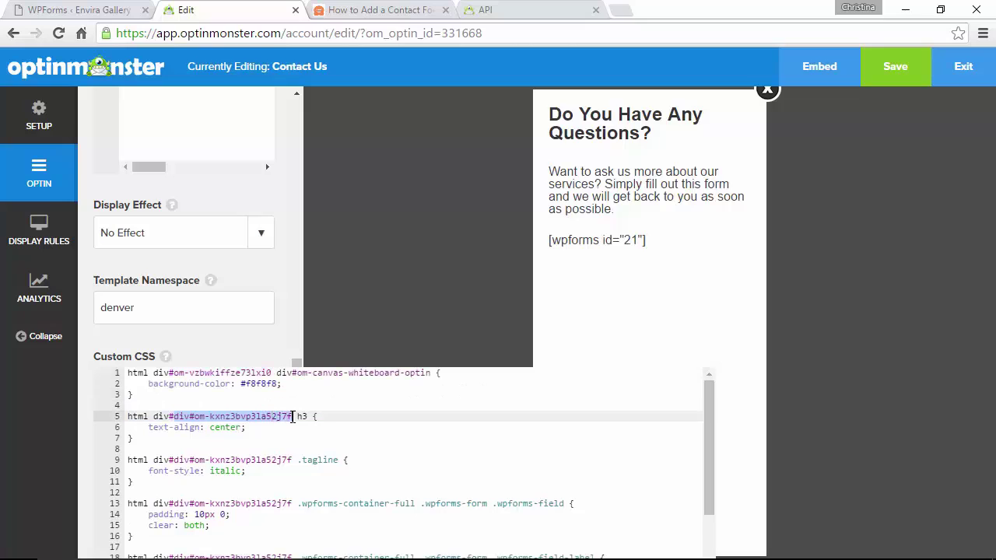
key(ctrl+v)
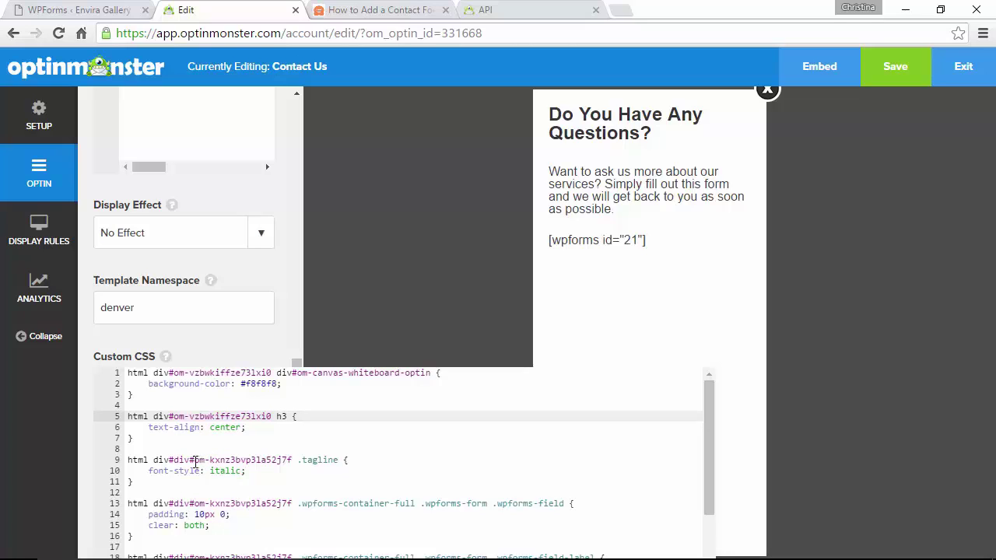
drag(194, 462, 293, 460)
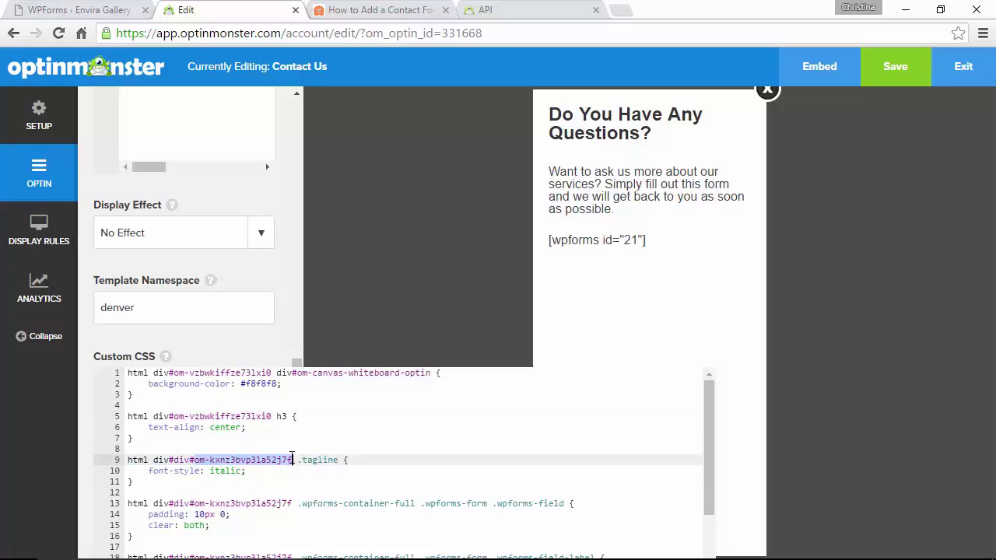
key(ctrl+v)
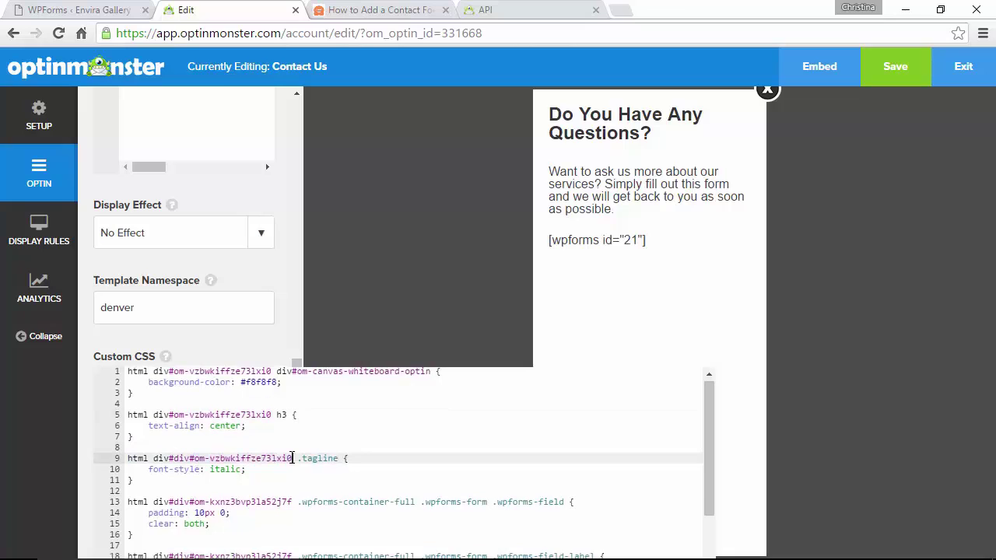
scroll(166, 502, down, 1)
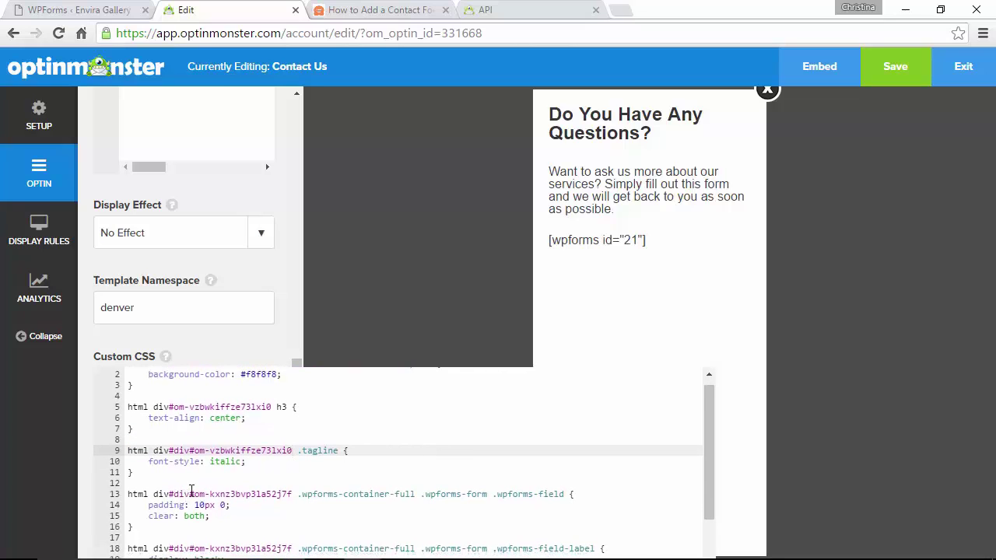
drag(193, 493, 293, 493)
key(ctrl+v)
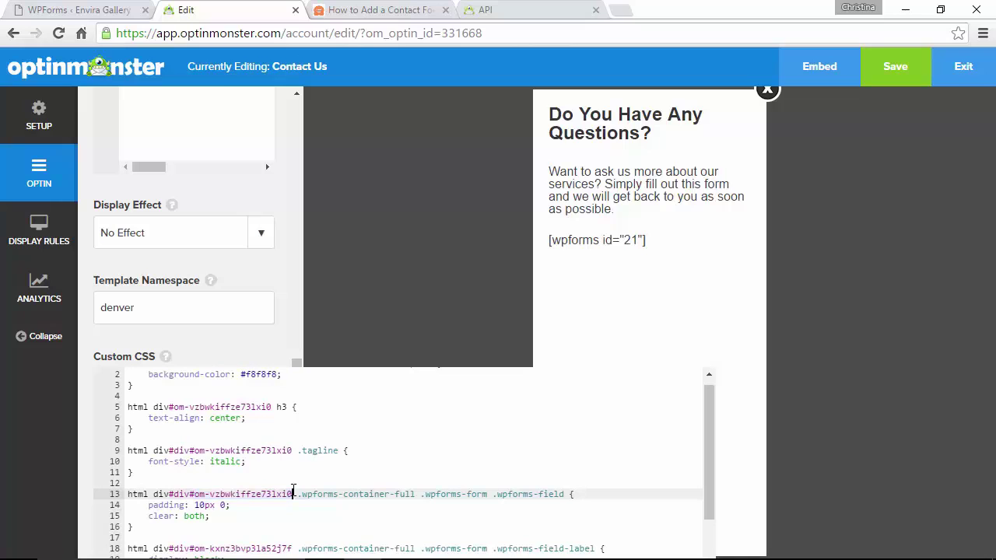
Step: In the campaign Setup, change Cookie Duration from 30 to 0, then Success Cookie Duration from 365
click(46, 116)
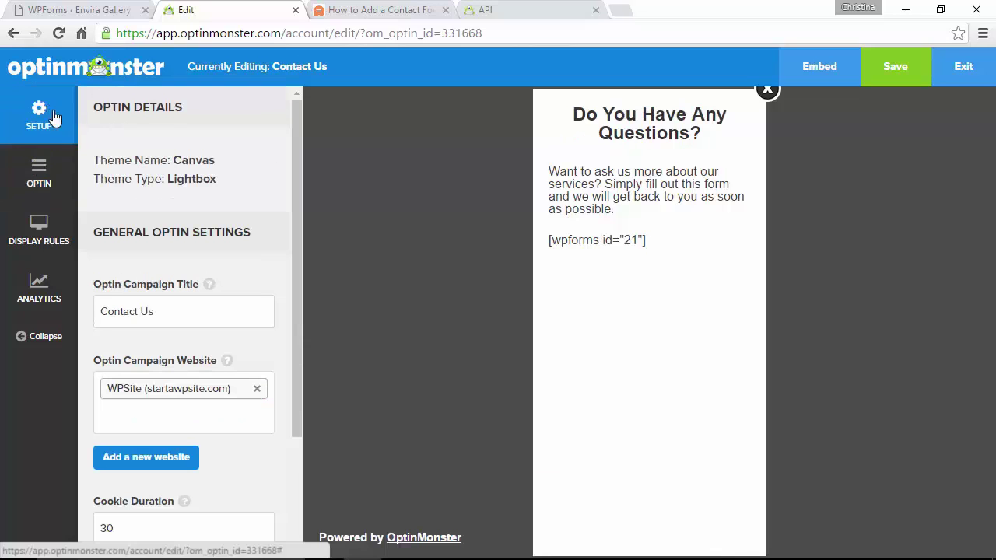
scroll(109, 185, down, 3)
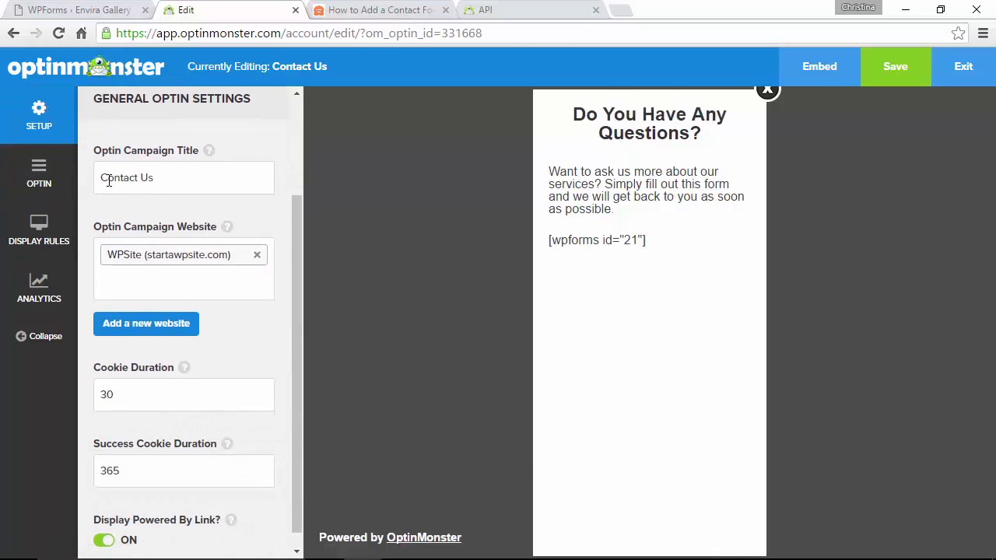
drag(129, 382, 96, 382)
text(0)
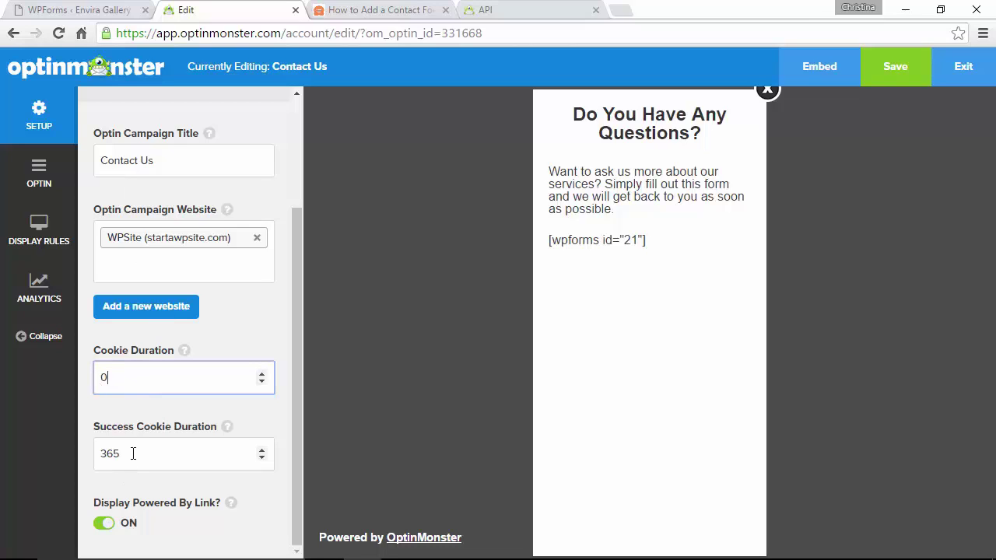
click(132, 453)
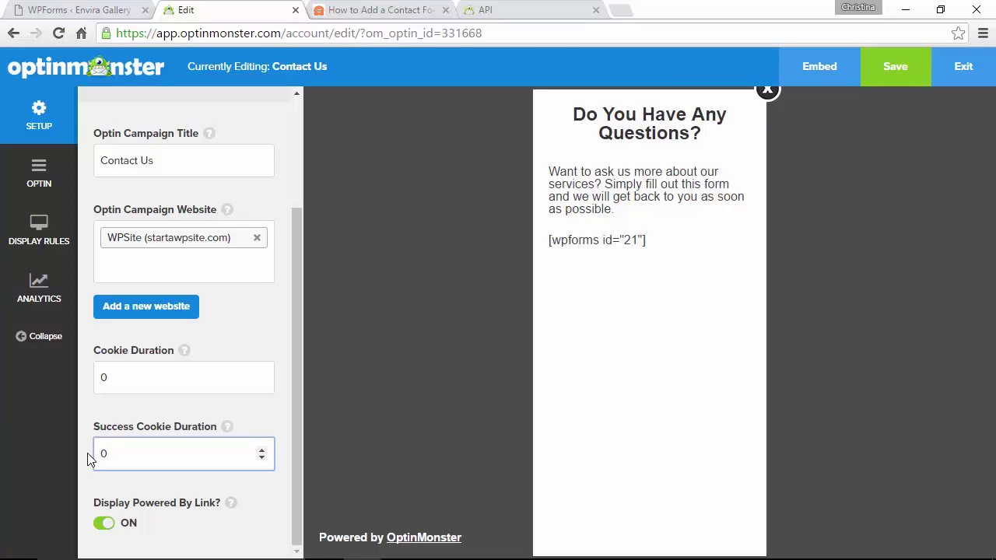
Step: Set the MonsterLink (On Click) display rule to Active, save the campaign, and return to WordPress
click(48, 233)
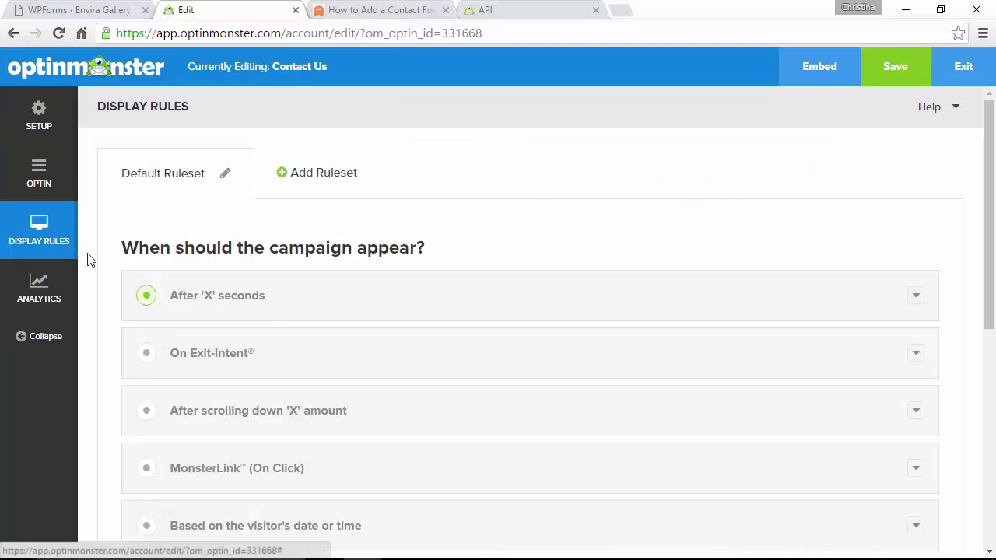
scroll(97, 287, down, 3)
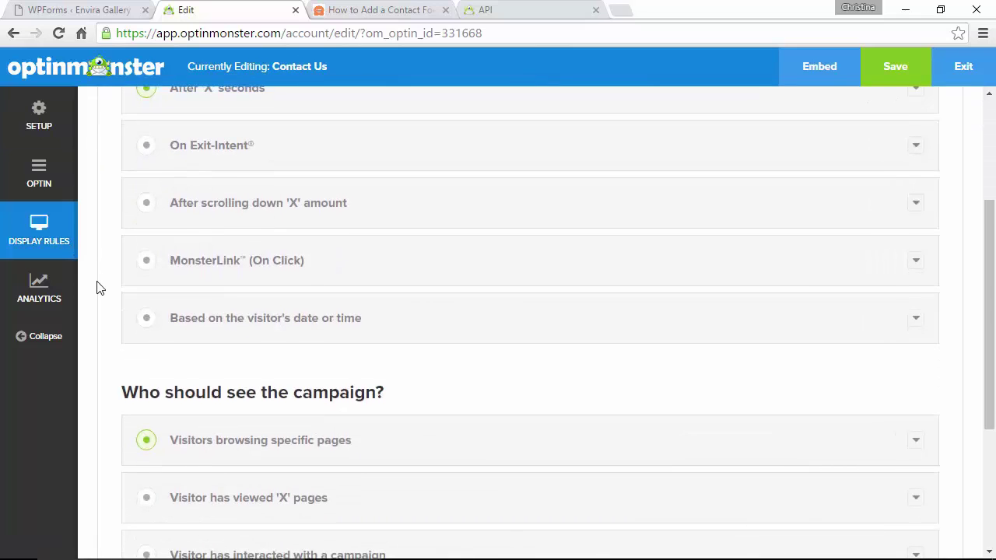
scroll(97, 286, up, 1)
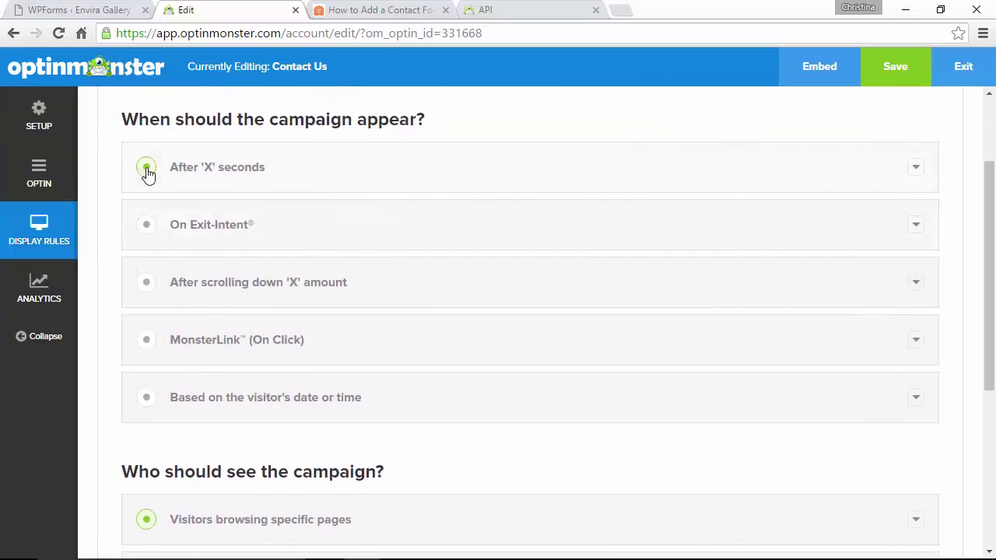
click(194, 346)
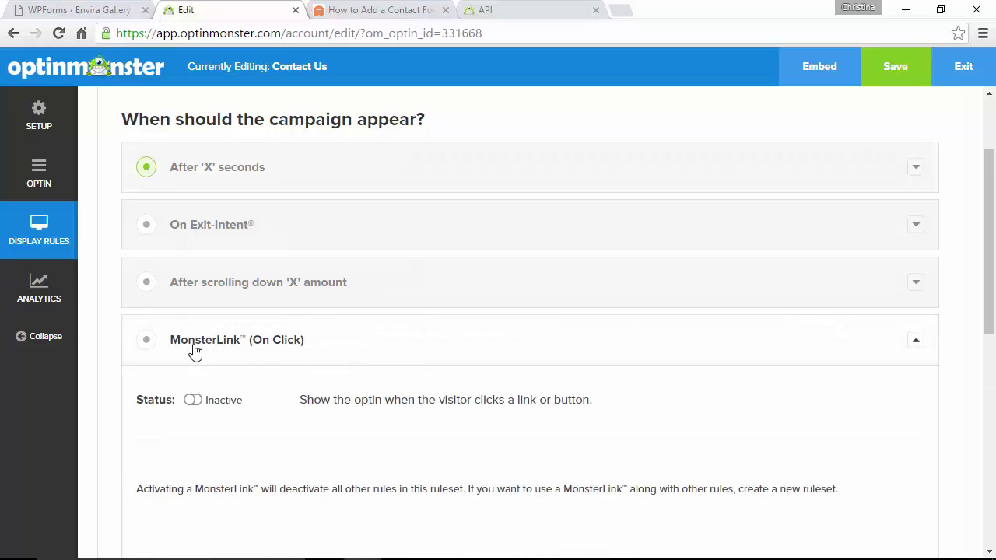
click(192, 400)
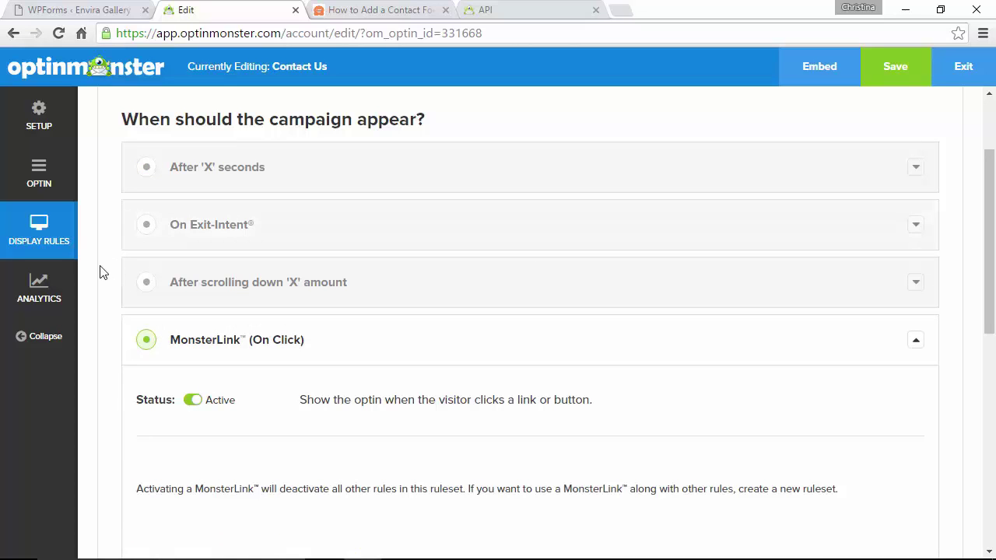
scroll(718, 101, up, 2)
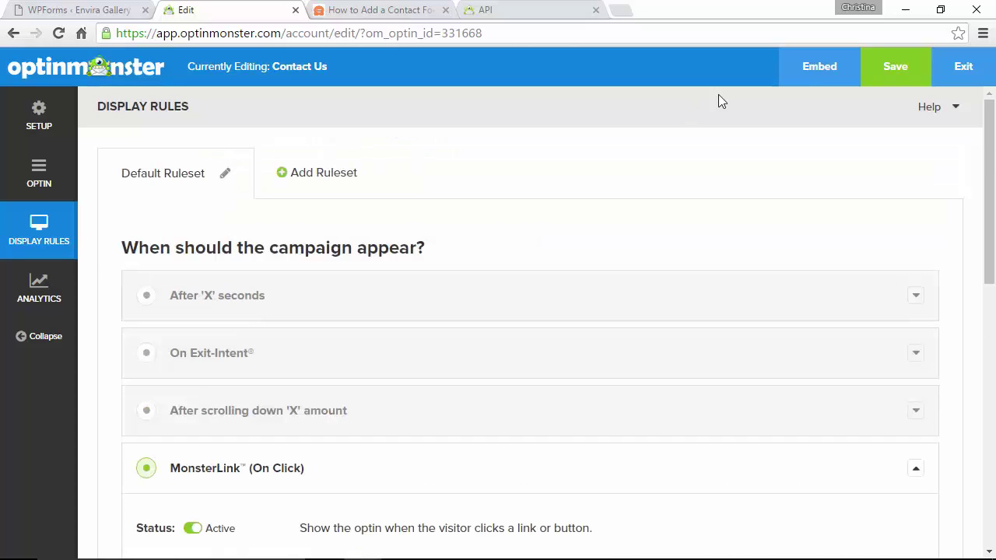
click(895, 72)
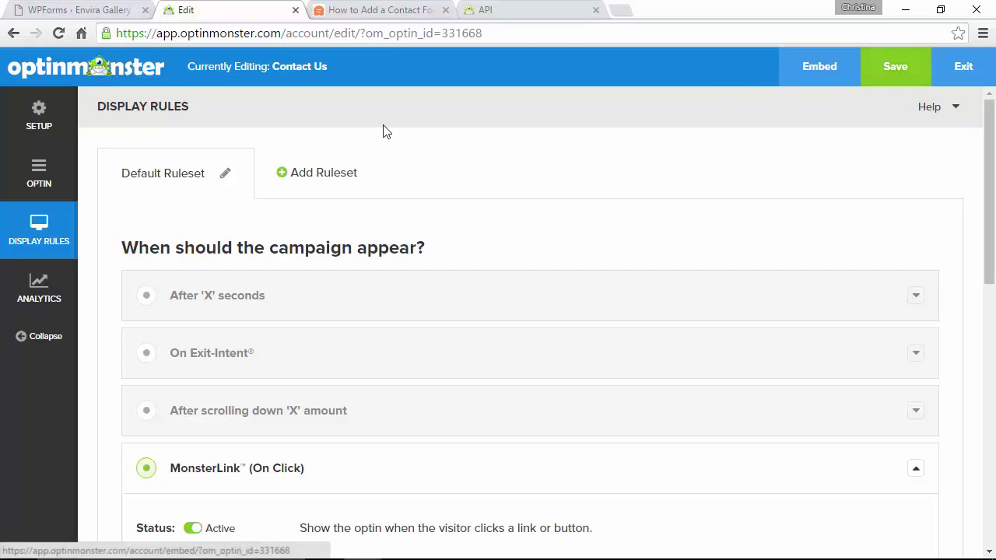
click(115, 11)
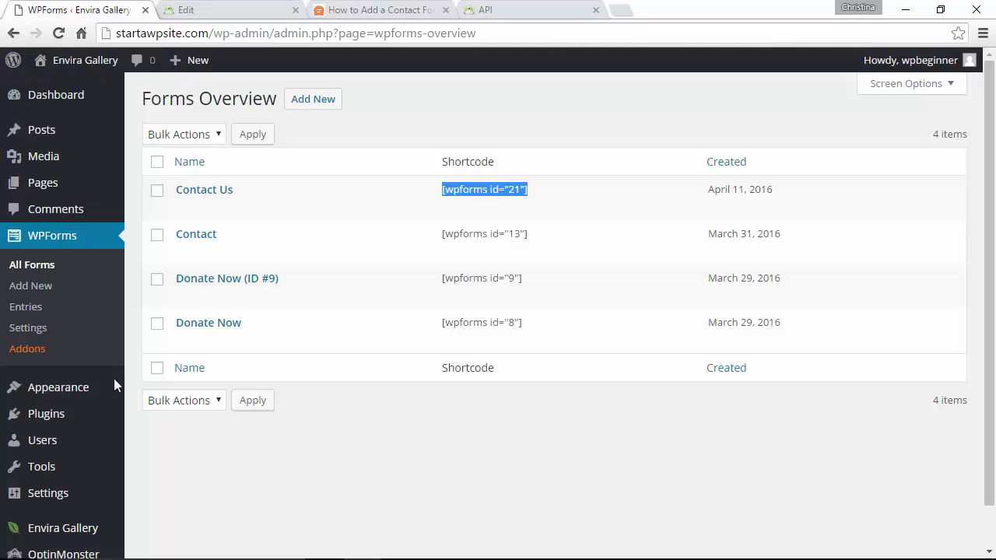
Step: Open the OptinMonster plugin page and refresh optins so Contact Us appears as Disabled
scroll(134, 502, down, 1)
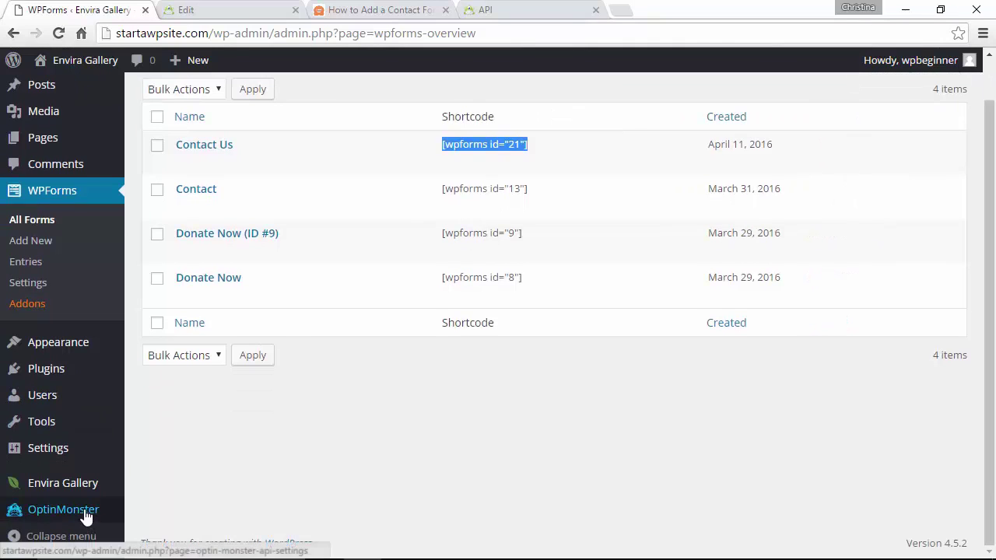
click(86, 516)
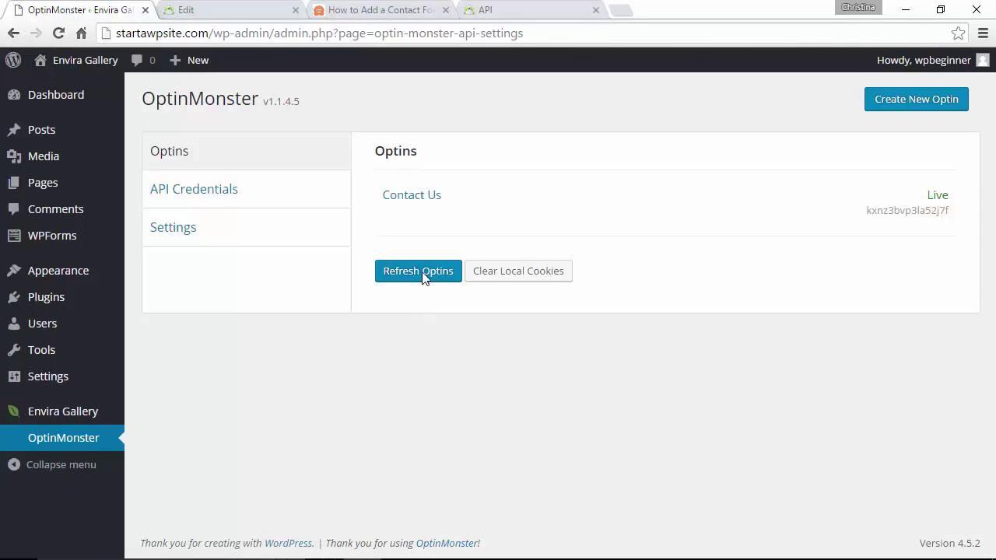
click(424, 278)
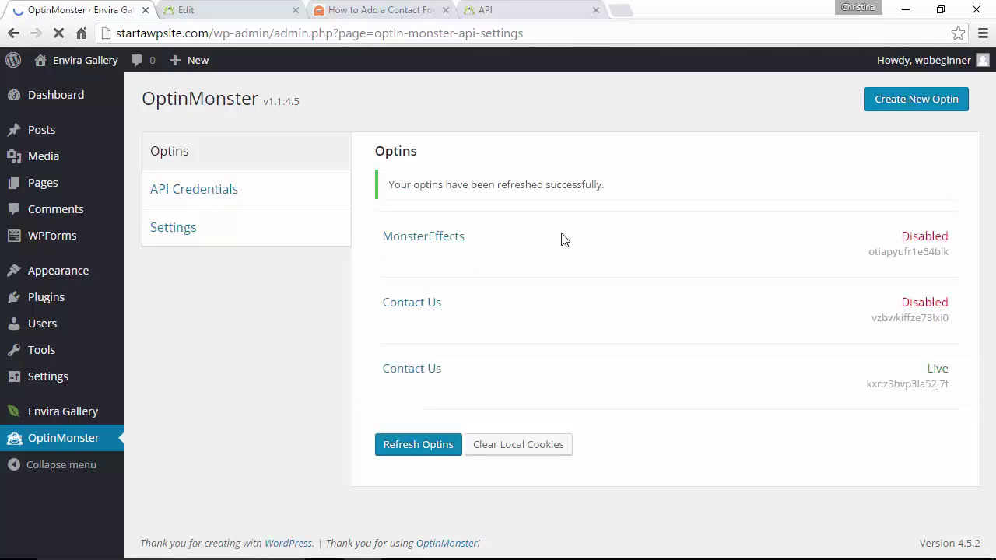
mouse_move(563, 262)
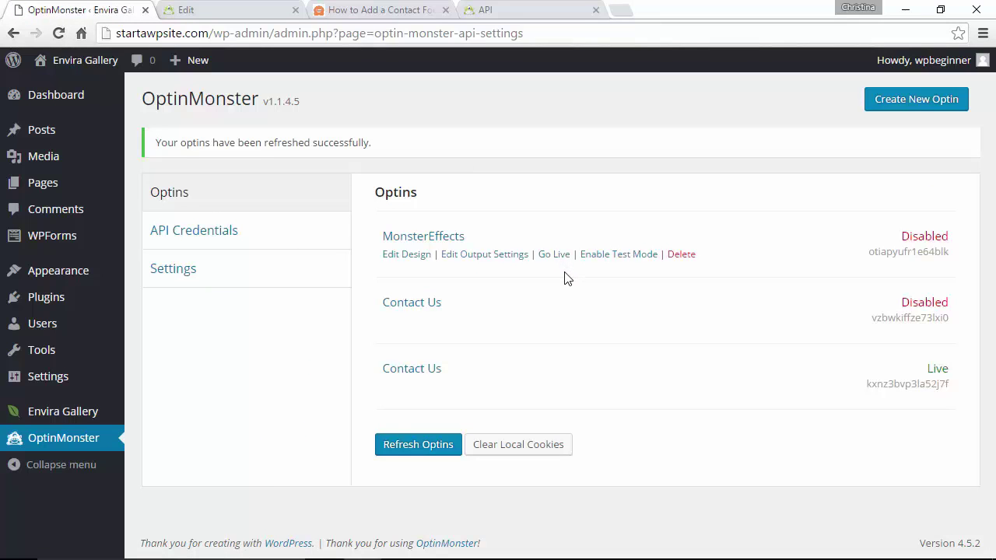
mouse_move(578, 314)
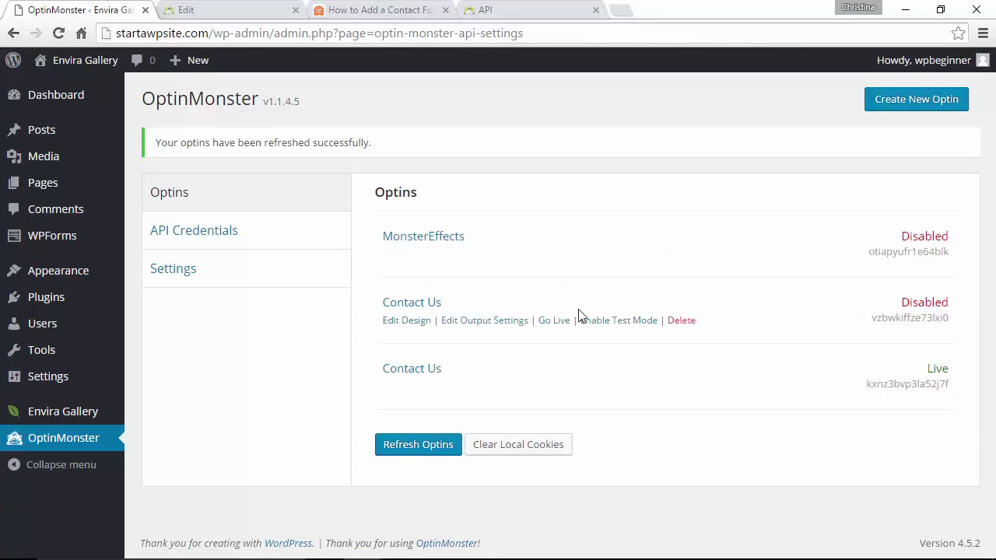
Step: In the Contact Us optin's output settings, enable the optin and load it globally
click(497, 324)
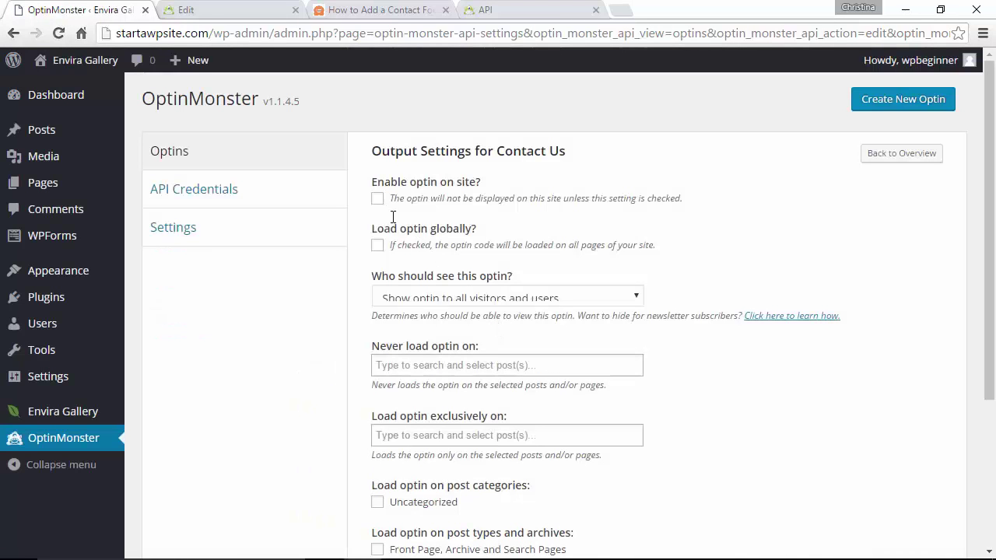
click(378, 199)
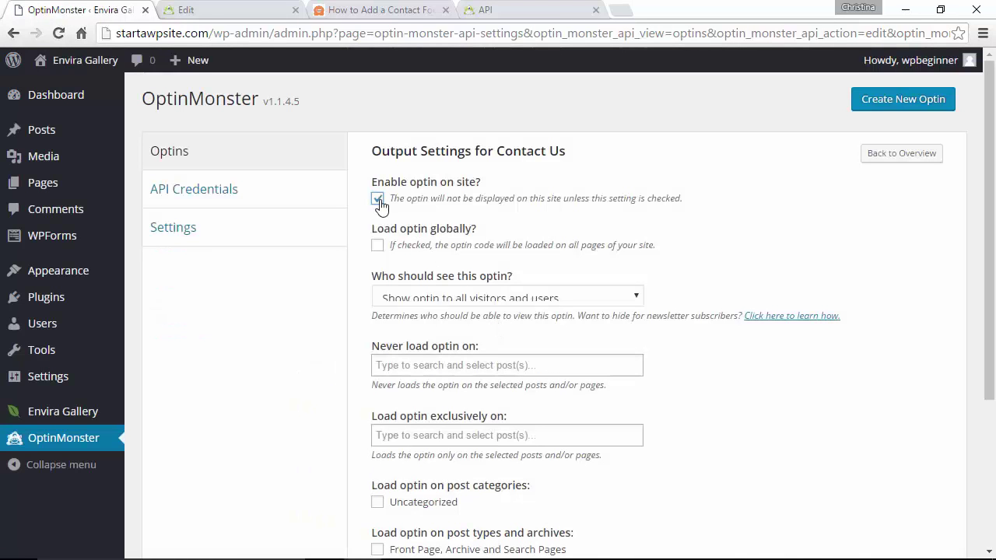
click(377, 246)
scroll(363, 455, down, 3)
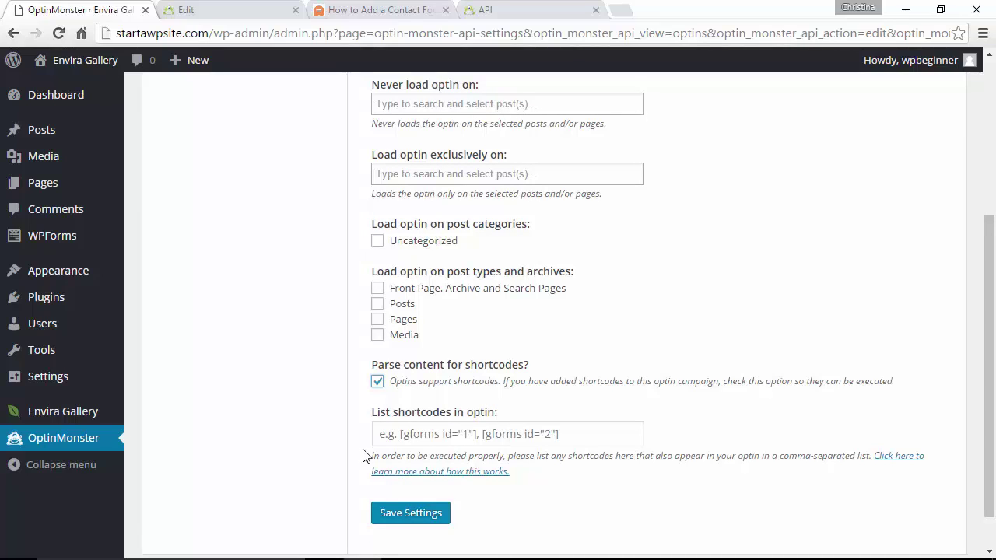
Step: Add the copied [wpforms id="21"] shortcode to 'List shortcodes in optin' and save the settings
click(398, 434)
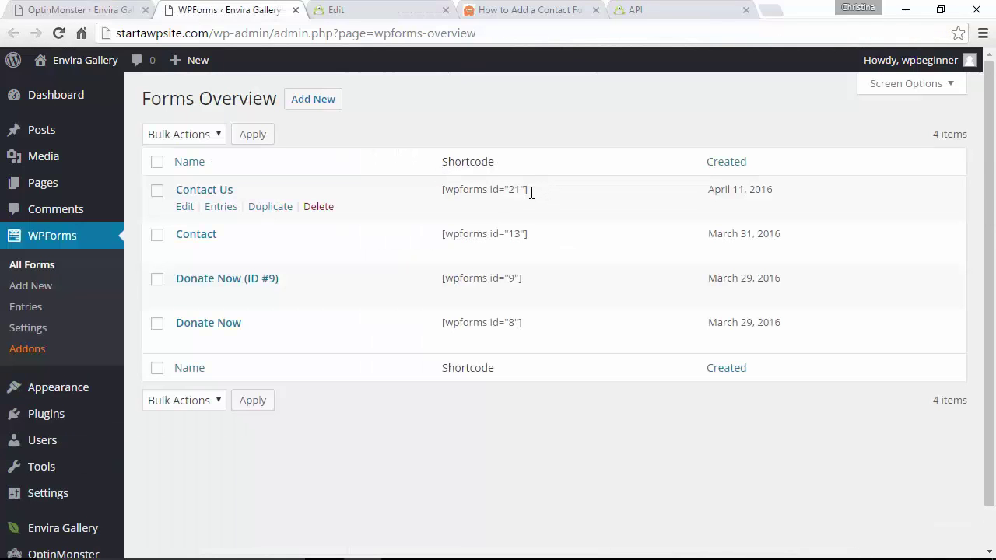
drag(528, 190, 443, 190)
key(ctrl+c)
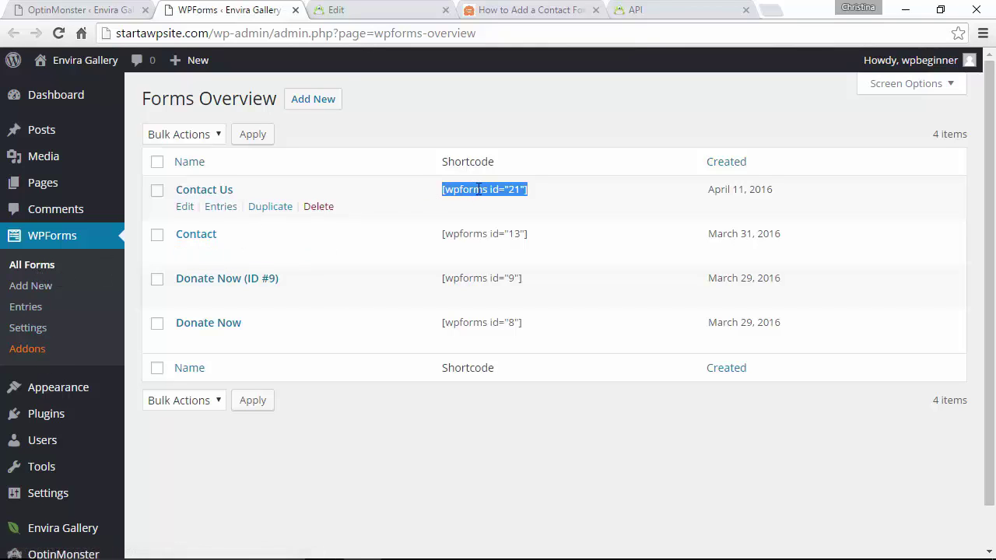
click(98, 9)
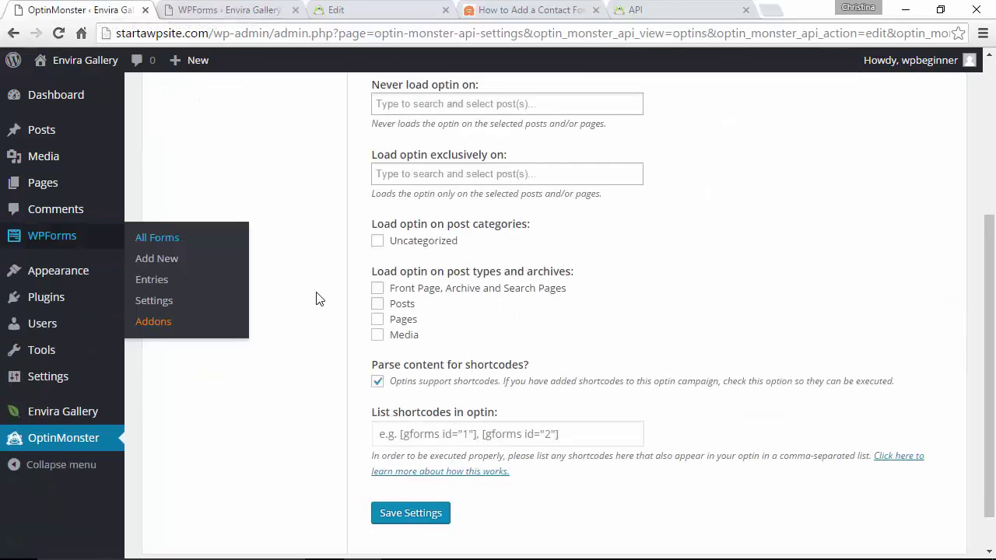
click(430, 437)
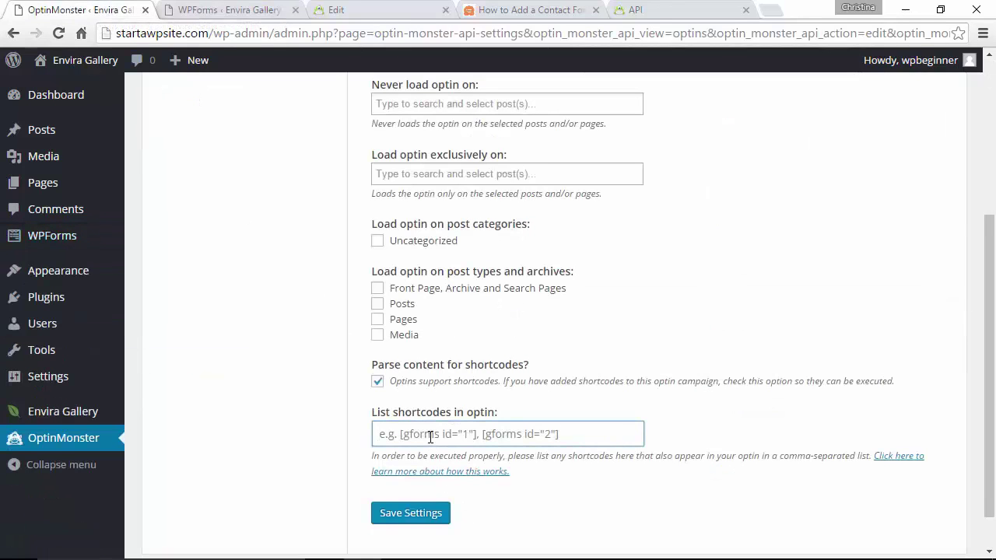
key(ctrl+v)
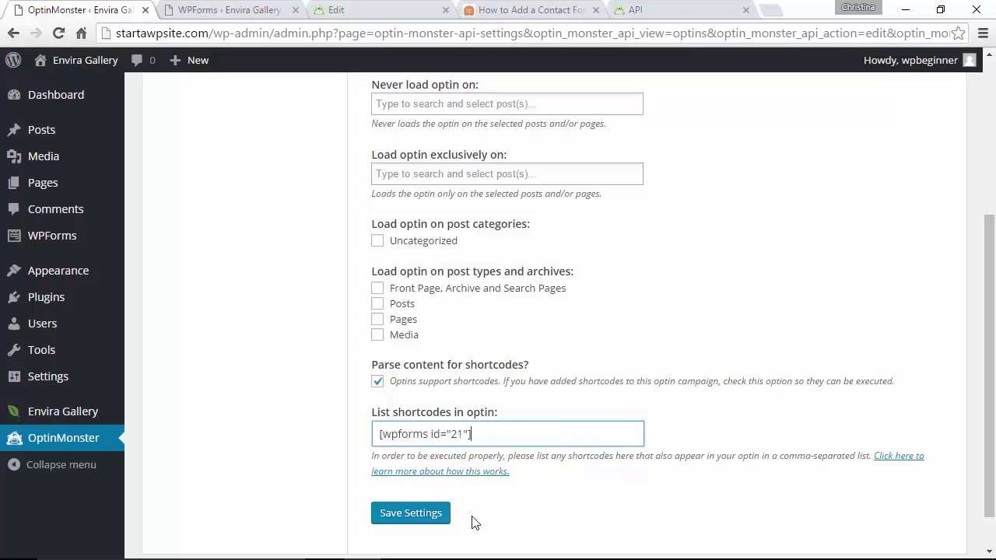
click(419, 514)
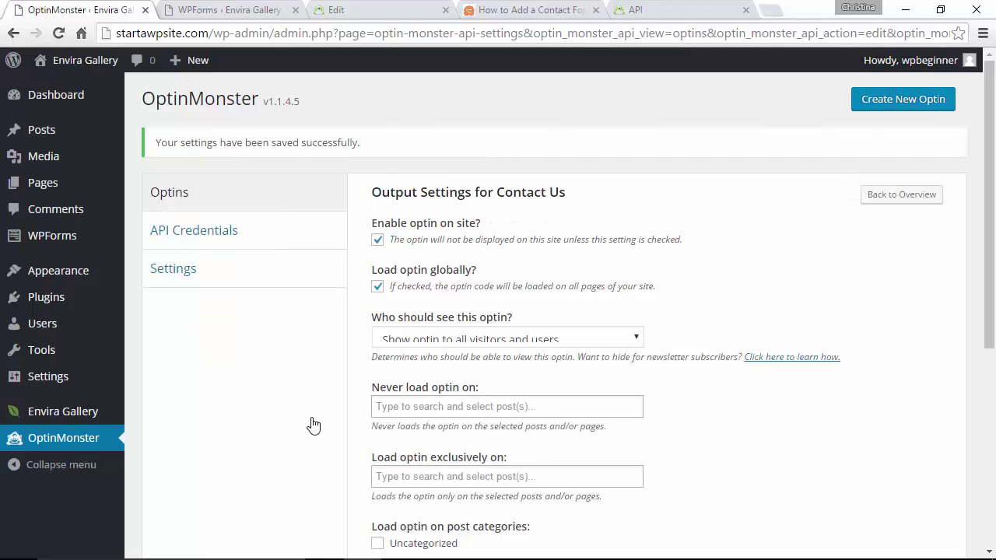
Step: Back on the OptinMonster optins list, select and copy the live Contact Us optin's key
click(70, 443)
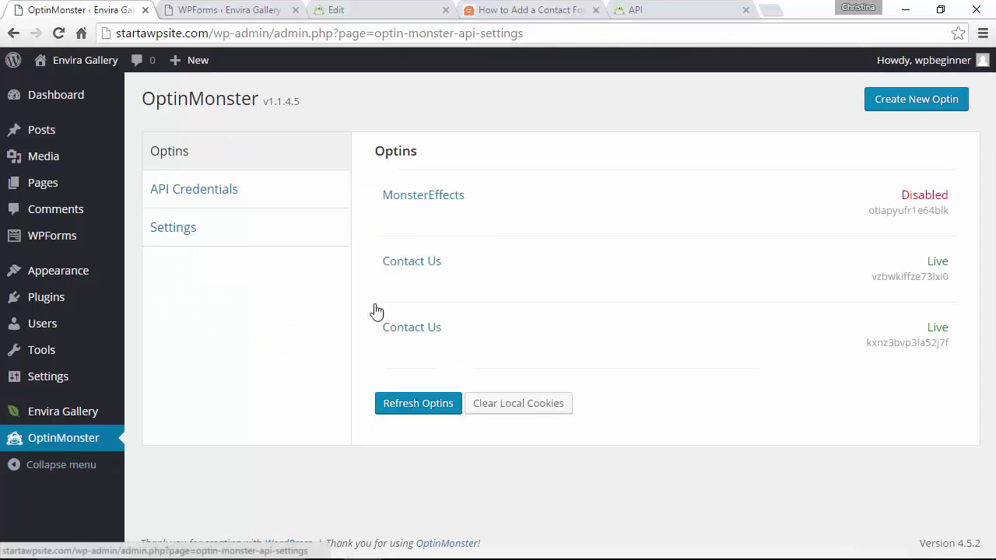
mouse_move(827, 227)
mouse_move(849, 241)
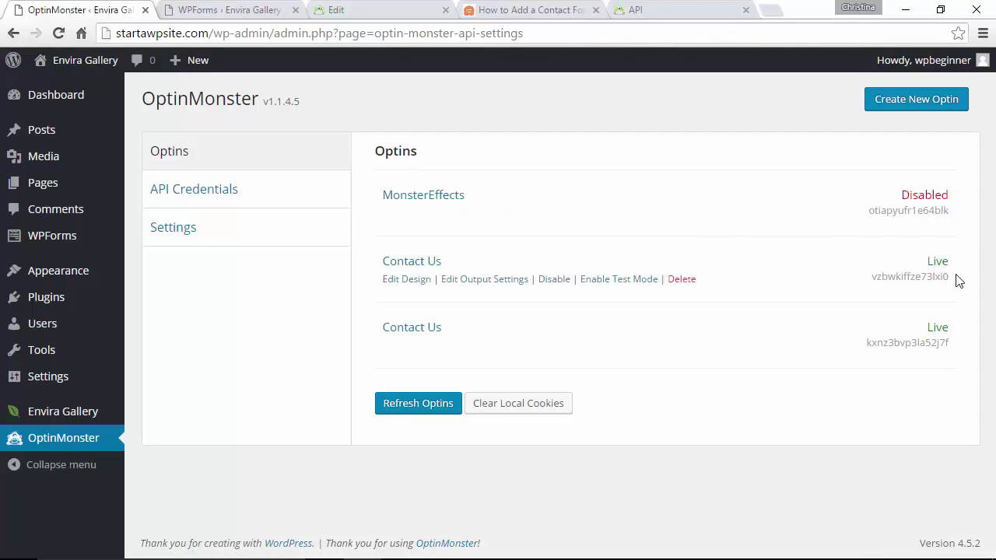
drag(958, 282, 867, 284)
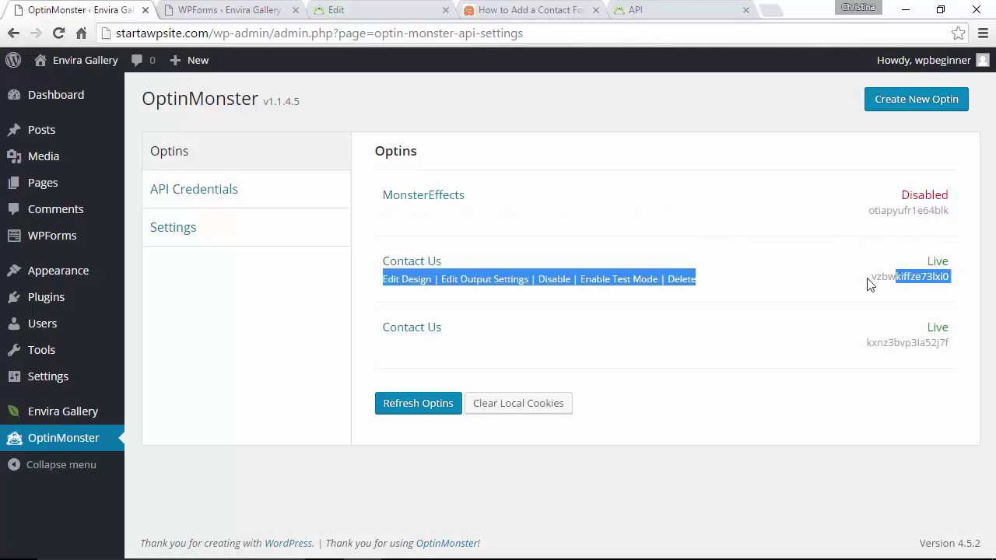
click(869, 285)
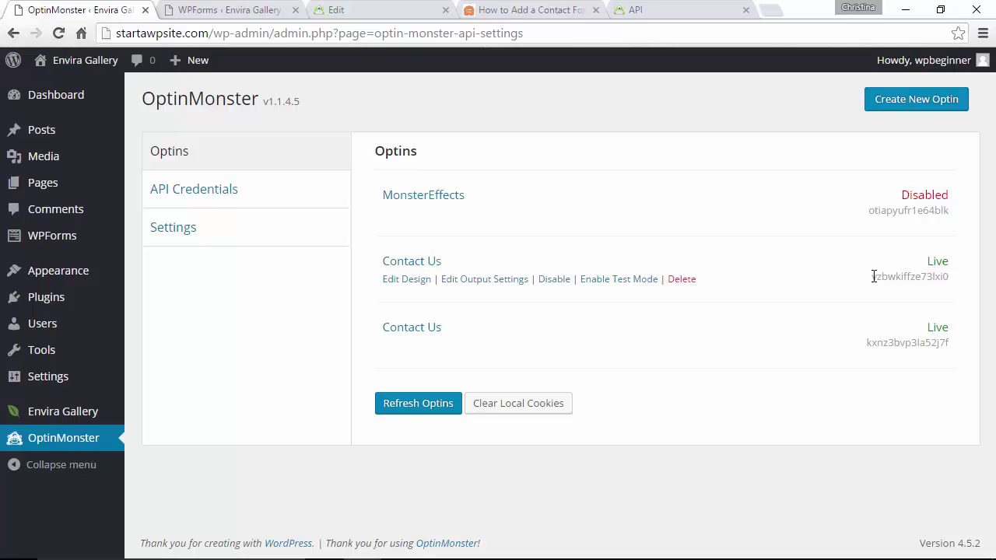
drag(872, 277, 950, 276)
key(ctrl+c)
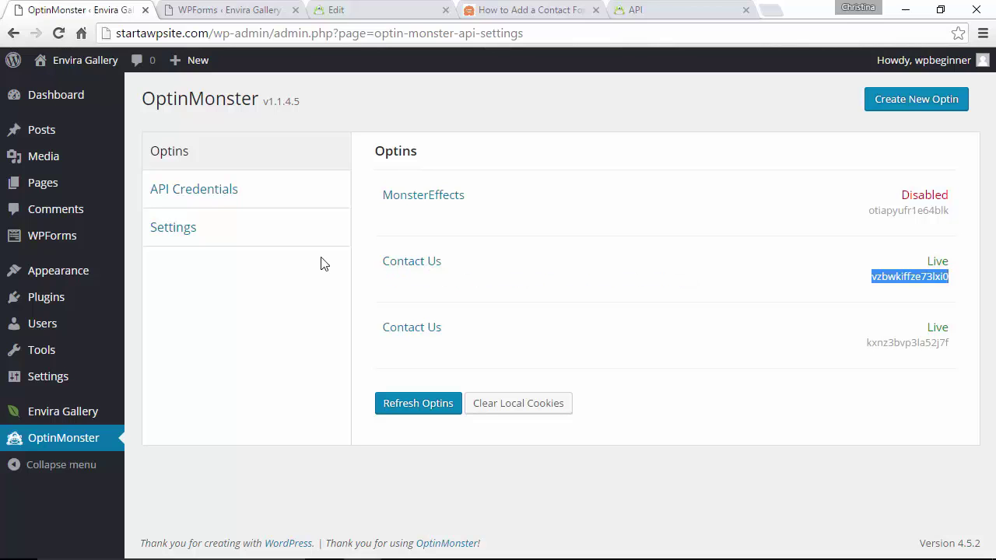
click(362, 545)
mouse_move(43, 131)
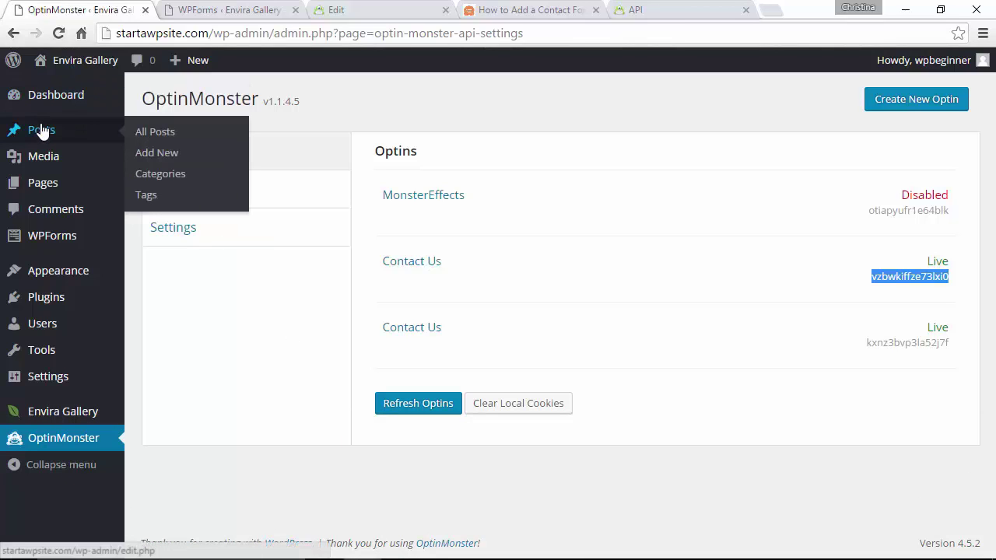
Step: Start a new post titled 'Contact Us'
click(139, 135)
click(220, 99)
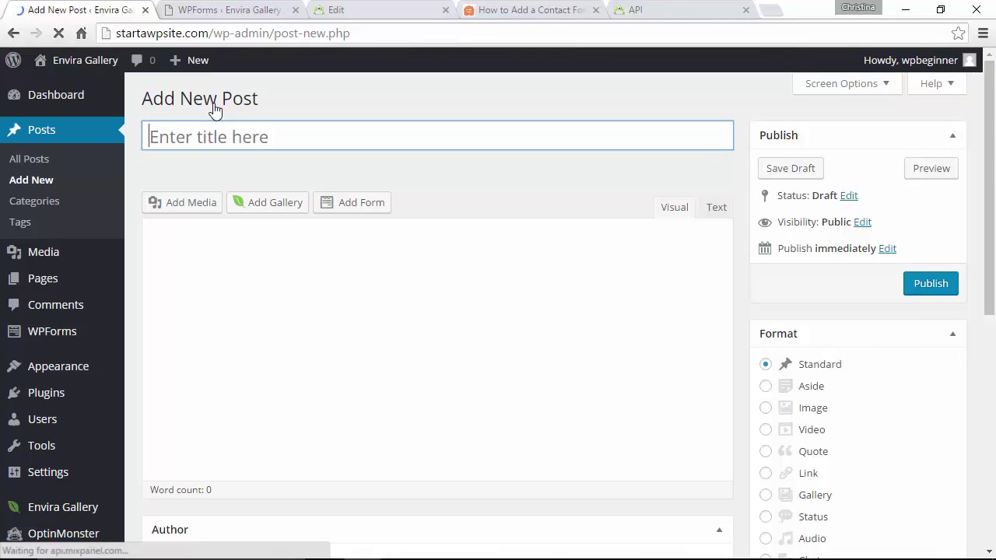
text(Contact Us)
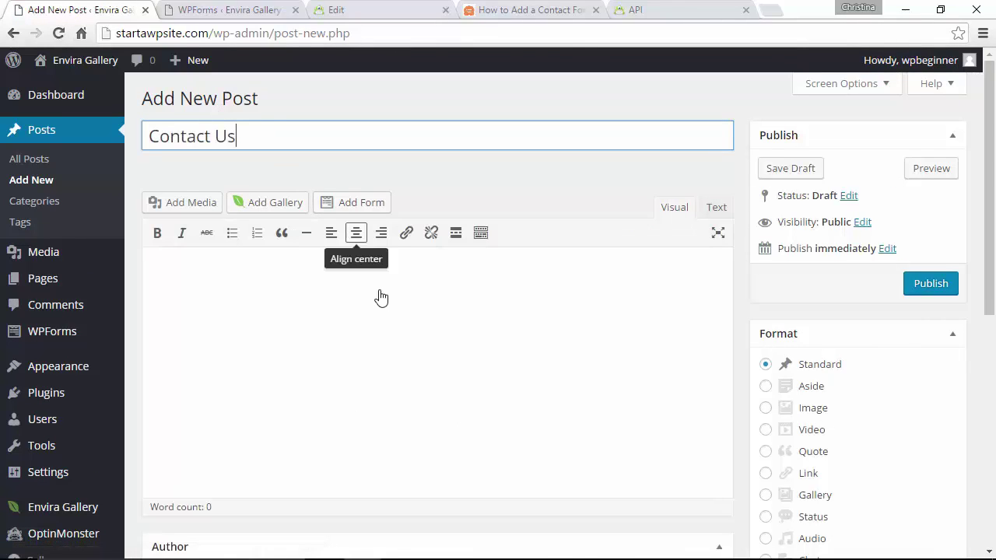
Step: Paste the popup-trigger 'contact us' link into the body and replace its data-optin-slug with the optin key
click(447, 301)
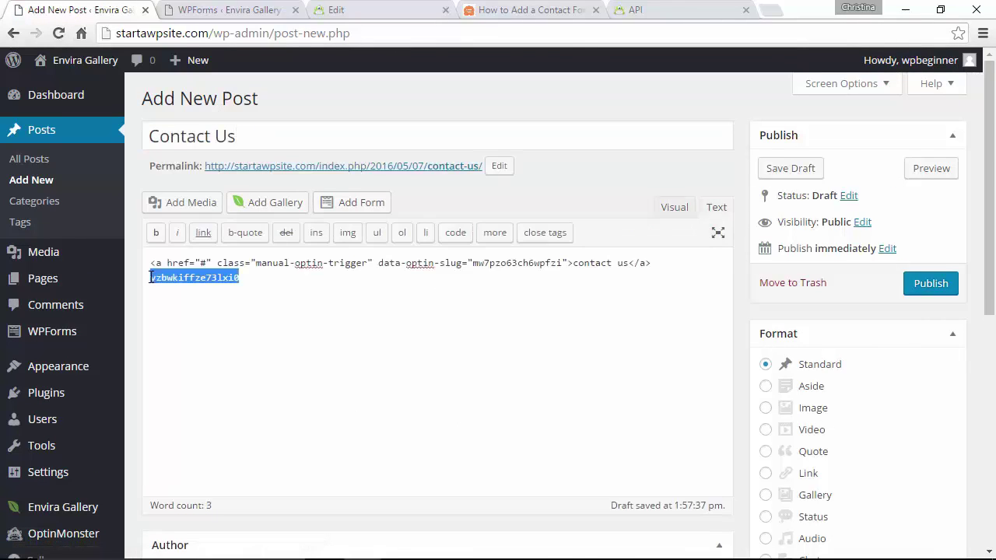
key(BackSpace)
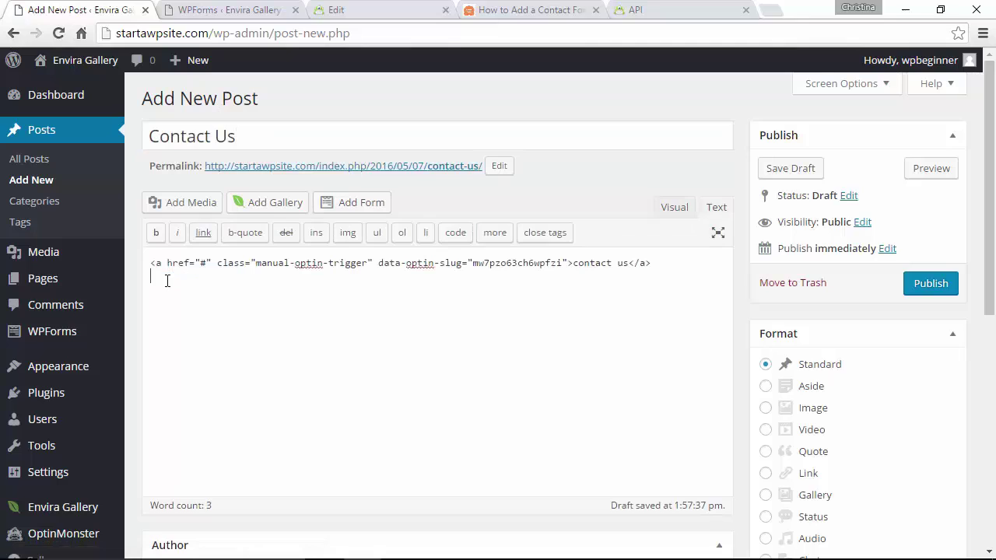
click(469, 264)
key(shift+Right)
key(shift+Right)
key(shift+Right)
key(shift+Right)
key(shift+Right)
key(shift+Right)
key(shift+Right)
key(shift+Right)
key(shift+Right)
key(shift+Right)
key(shift+Right)
key(shift+Right)
key(shift+Right)
key(shift+Right)
key(shift+Right)
key(shift+Right)
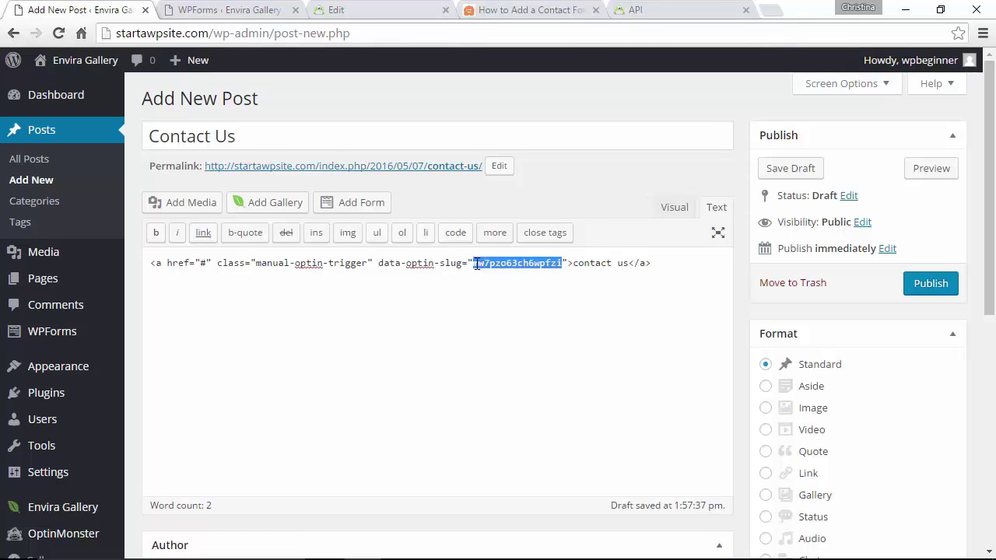
key(ctrl+v)
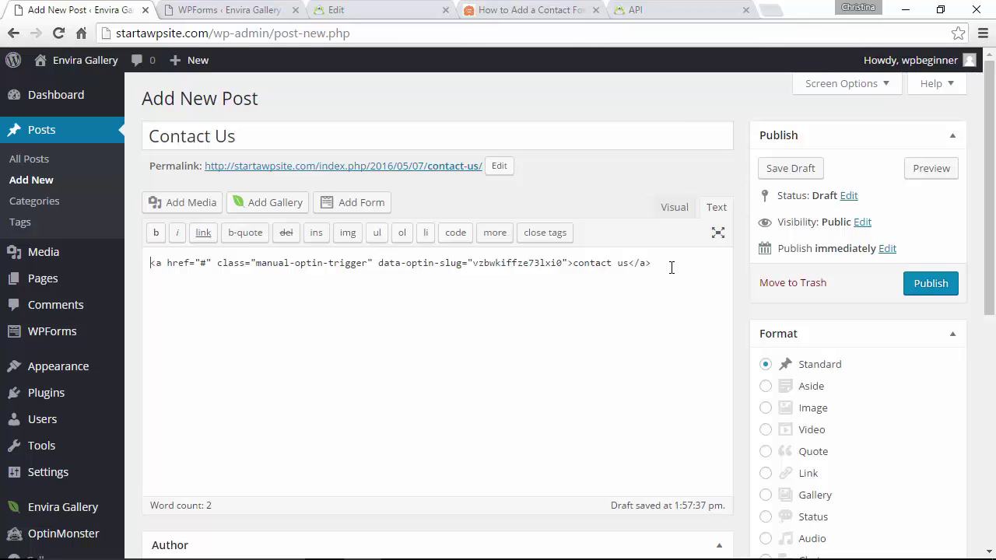
key(Return)
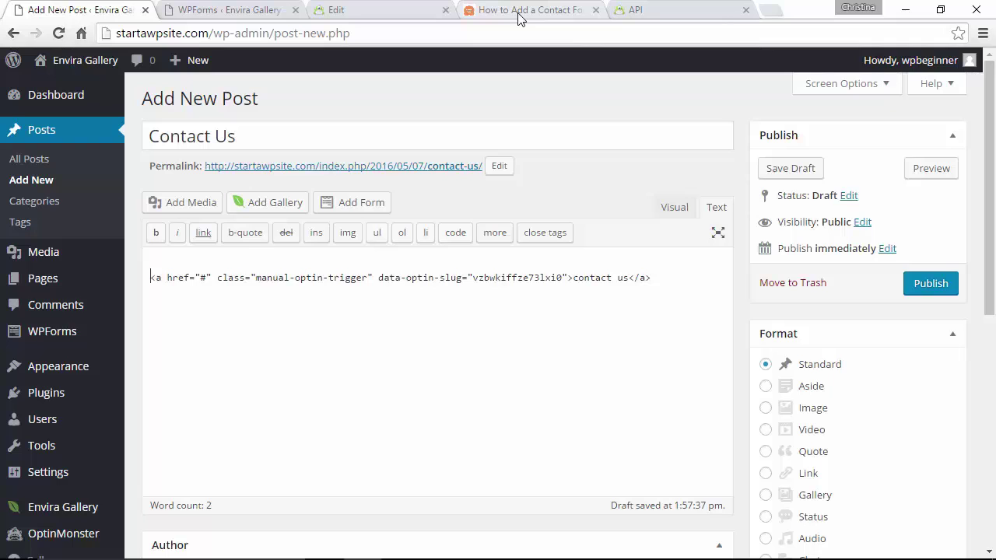
key(BackSpace)
drag(476, 263, 564, 263)
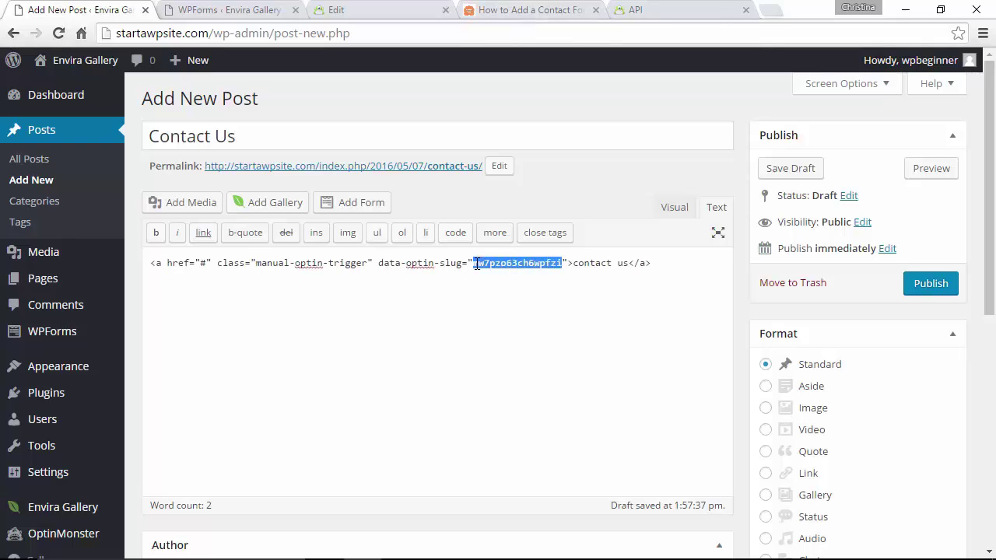
key(ctrl+v)
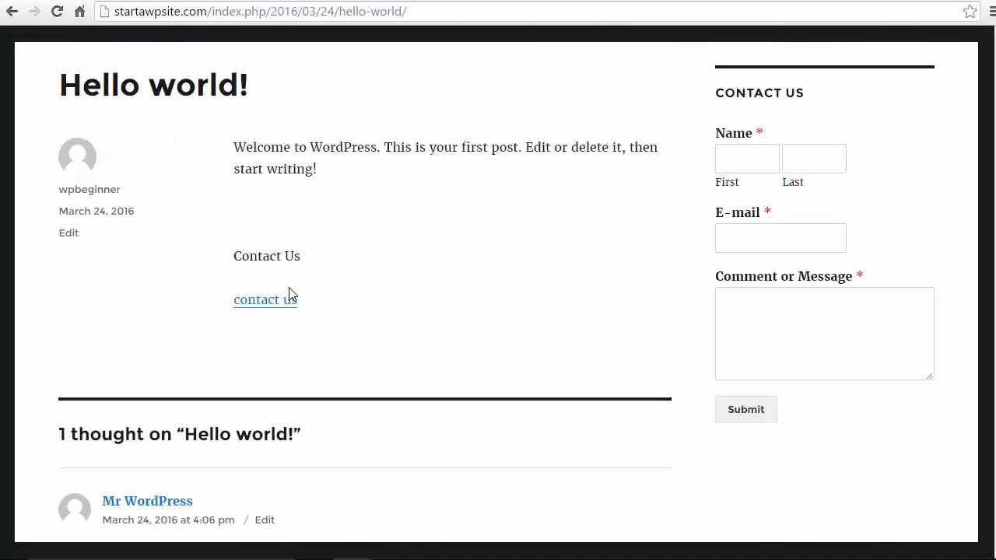
Step: Open the questions popup from the post's 'contact us' link, close it, and reopen it
click(277, 308)
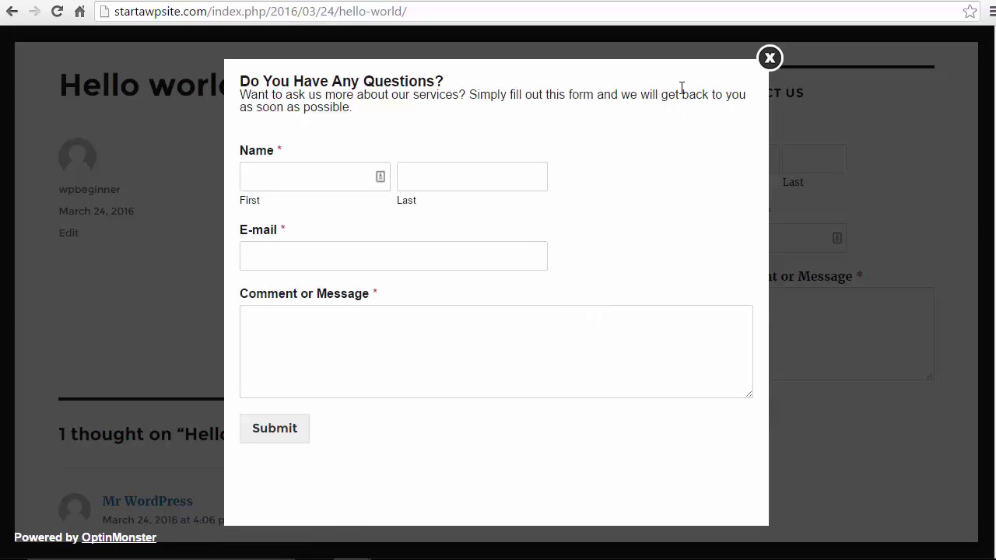
click(769, 58)
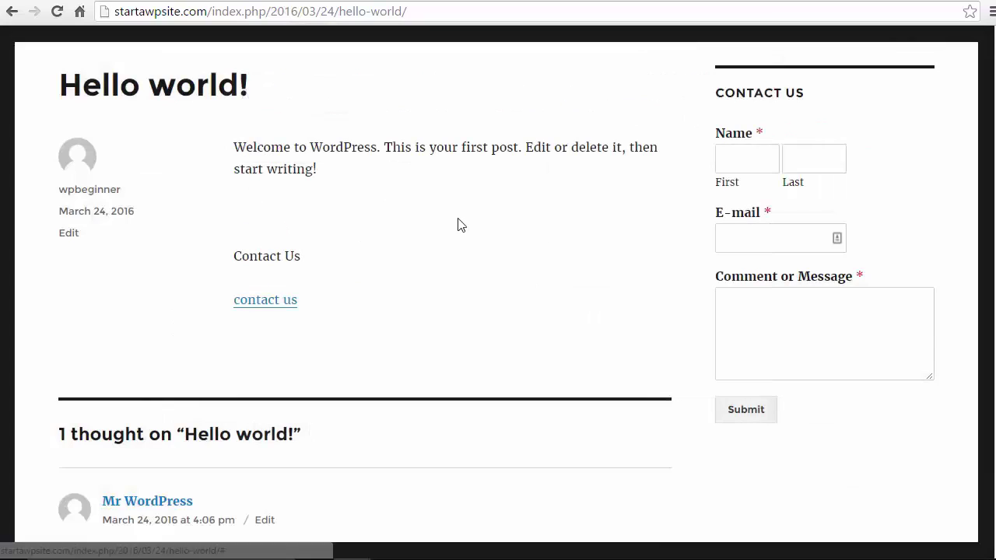
click(249, 310)
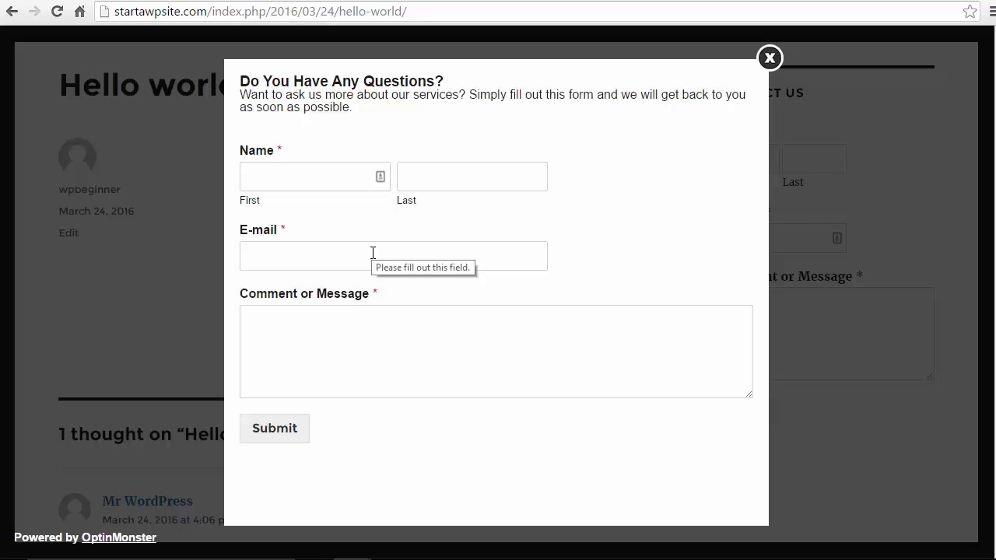
Step: Enter a first and last name in the popup form and begin typing an e-mail address
click(327, 170)
text(Christina)
key(Tab)
double_click(327, 169)
text(W)
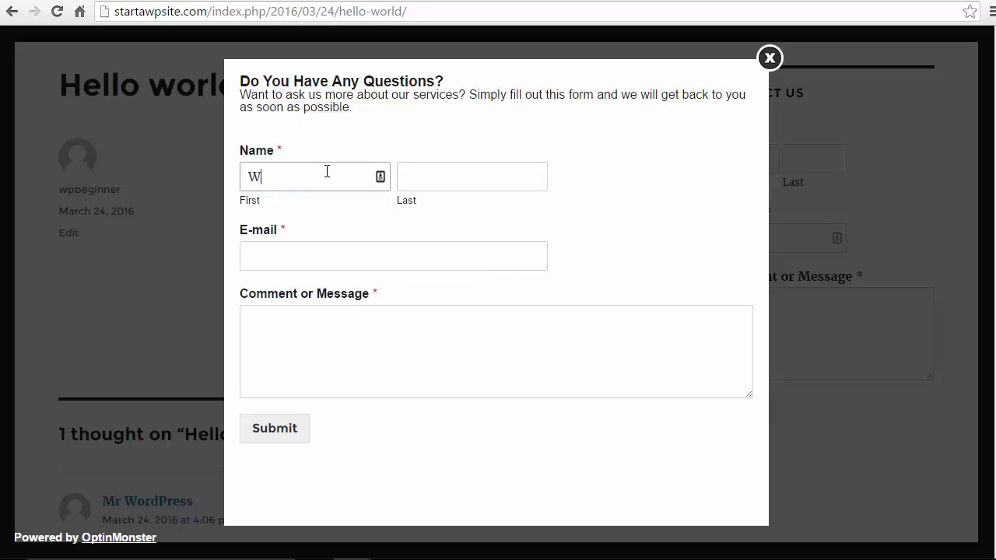
text(P)
key(Tab)
text(Begi)
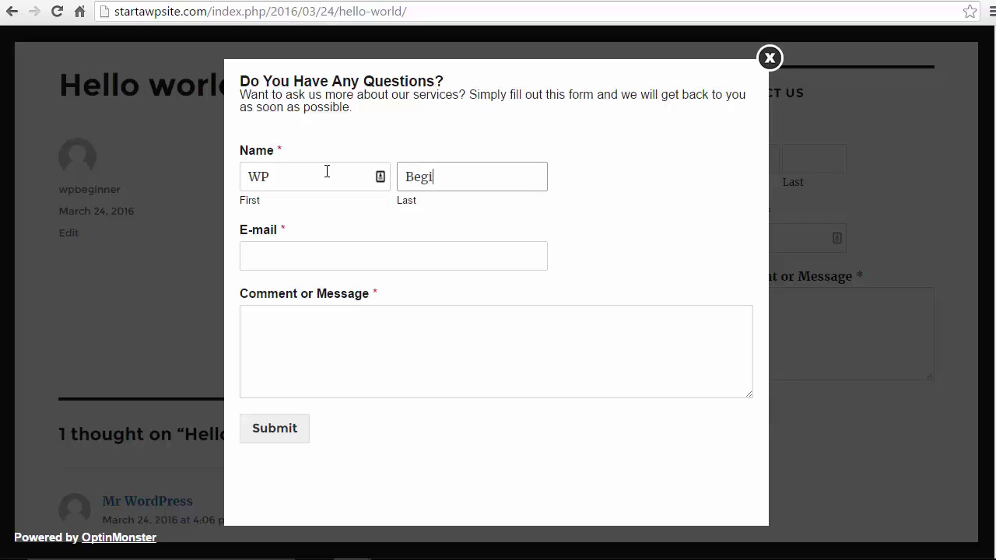
text(nner)
key(Tab)
text(hell)
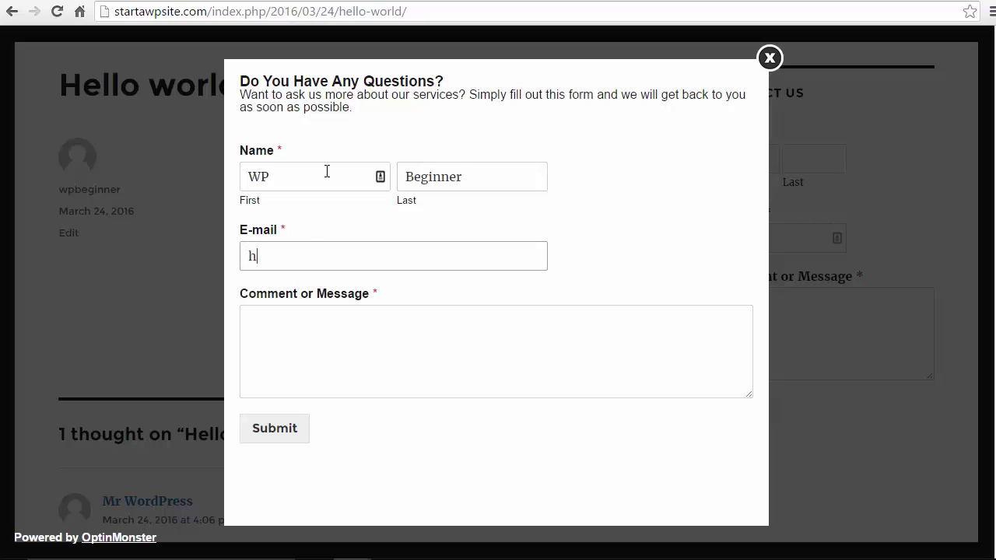